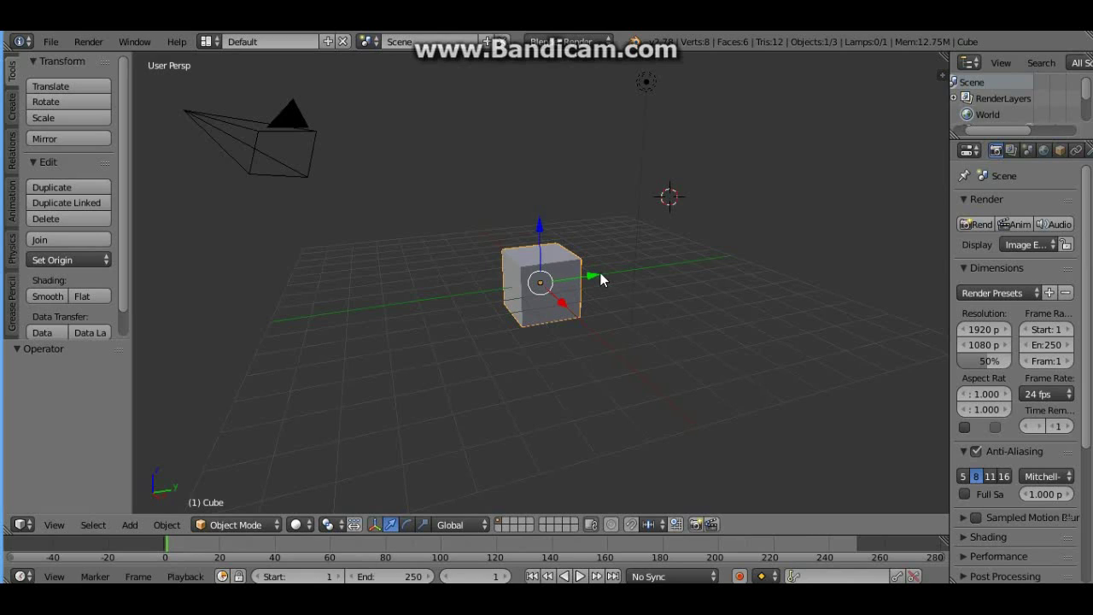
- Delete the default cube and add a UV sphere in its place
{"action": "key", "text": "x"}
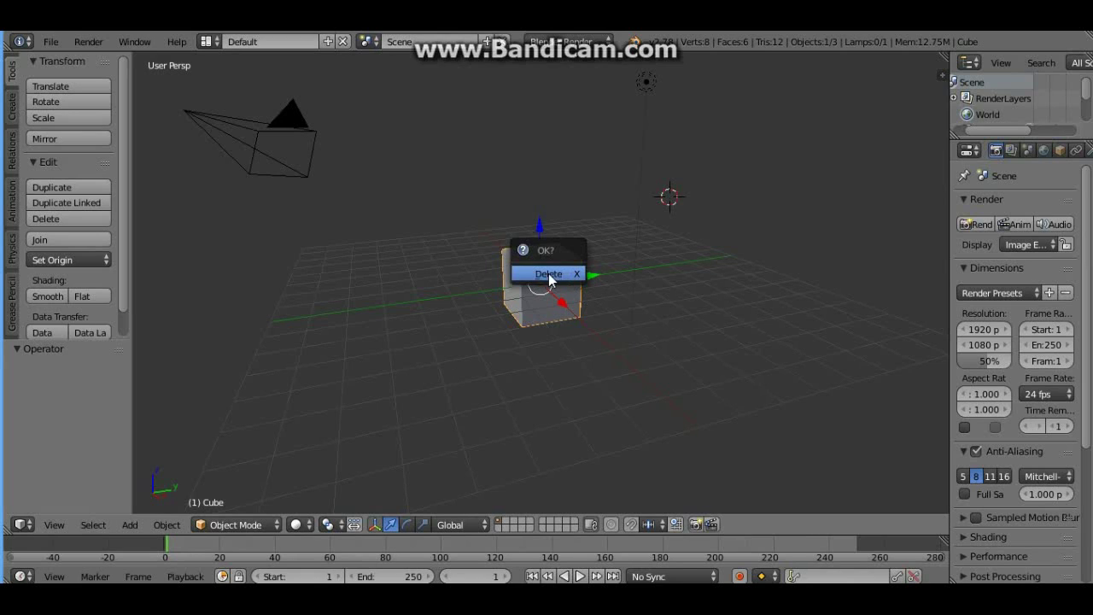
{"action": "left_click", "coordinate": [549, 275]}
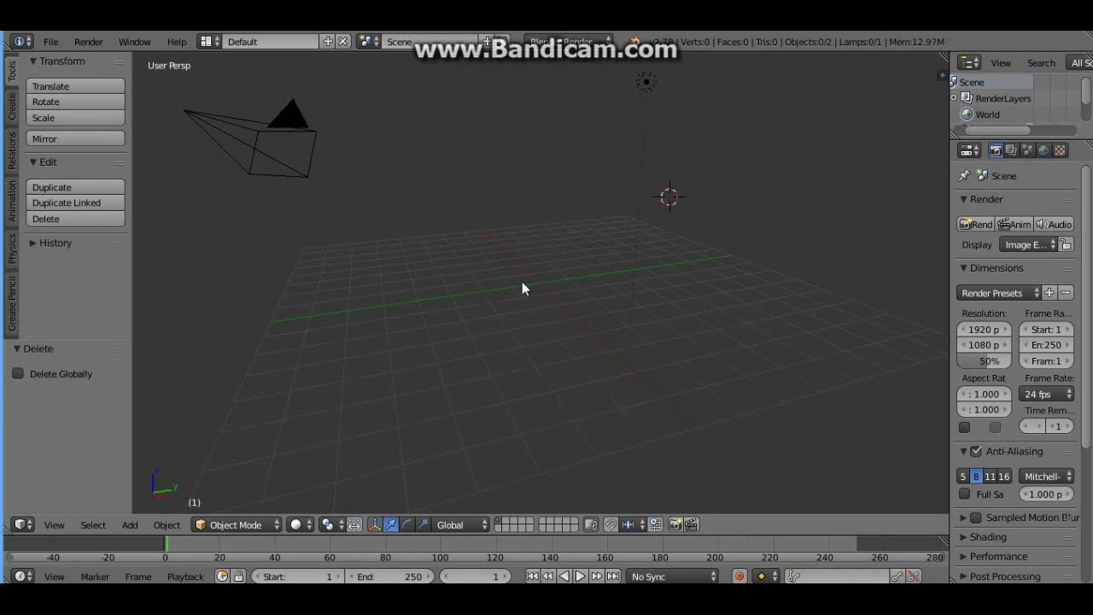
{"action": "key", "text": "shift+a"}
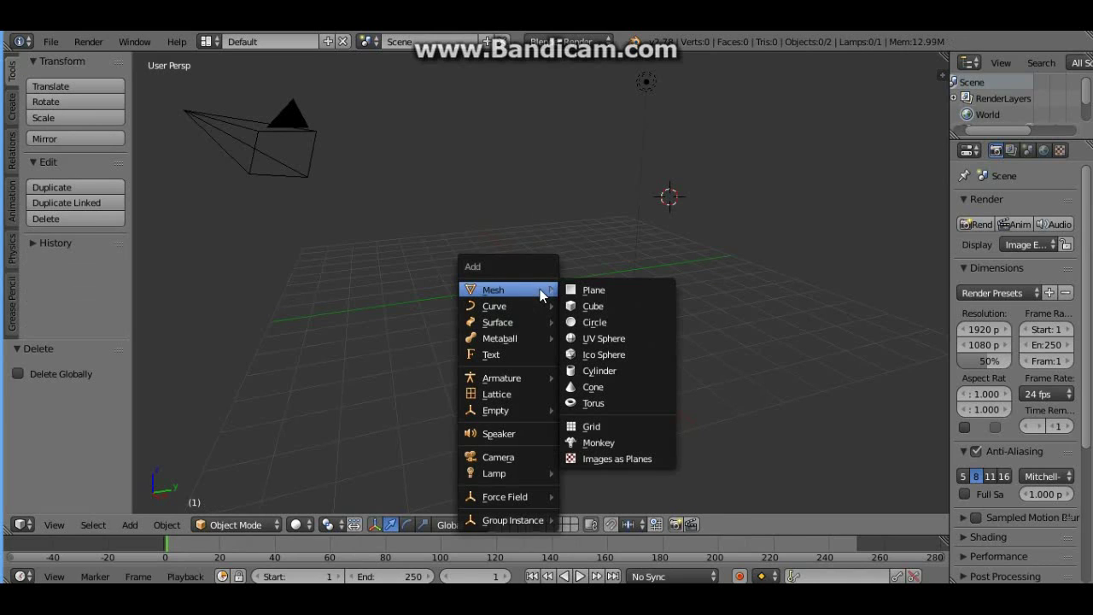
{"action": "left_click", "coordinate": [590, 341]}
{"action": "key", "text": "g"}
{"action": "key", "text": "y"}
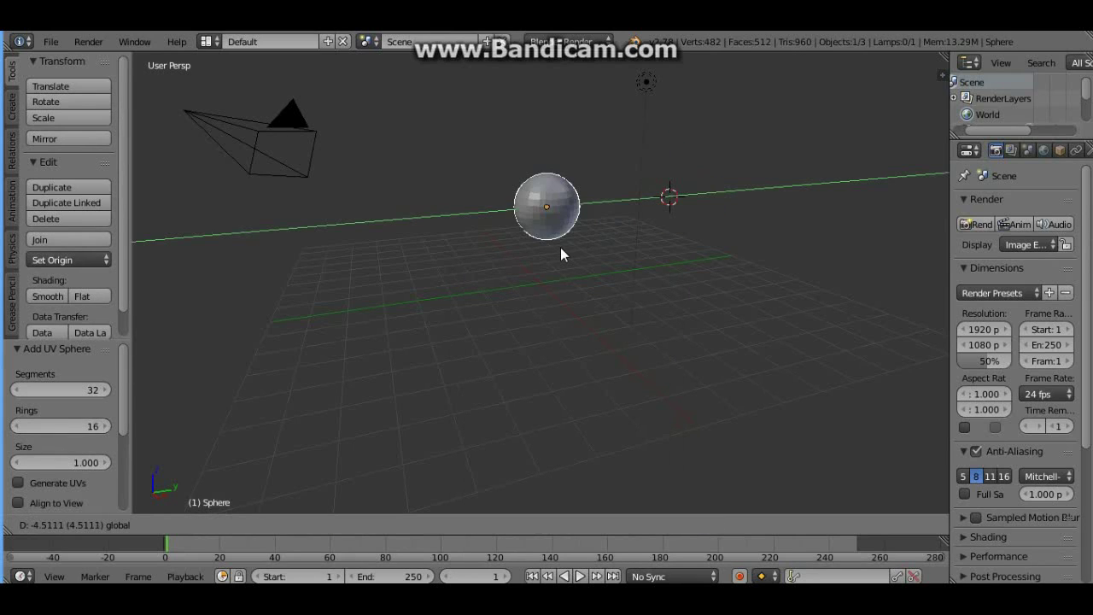
{"action": "left_click", "coordinate": [584, 255]}
- Set the sphere's location to X 0, Y 0, Z 0 in the N panel
{"action": "key", "text": "n"}
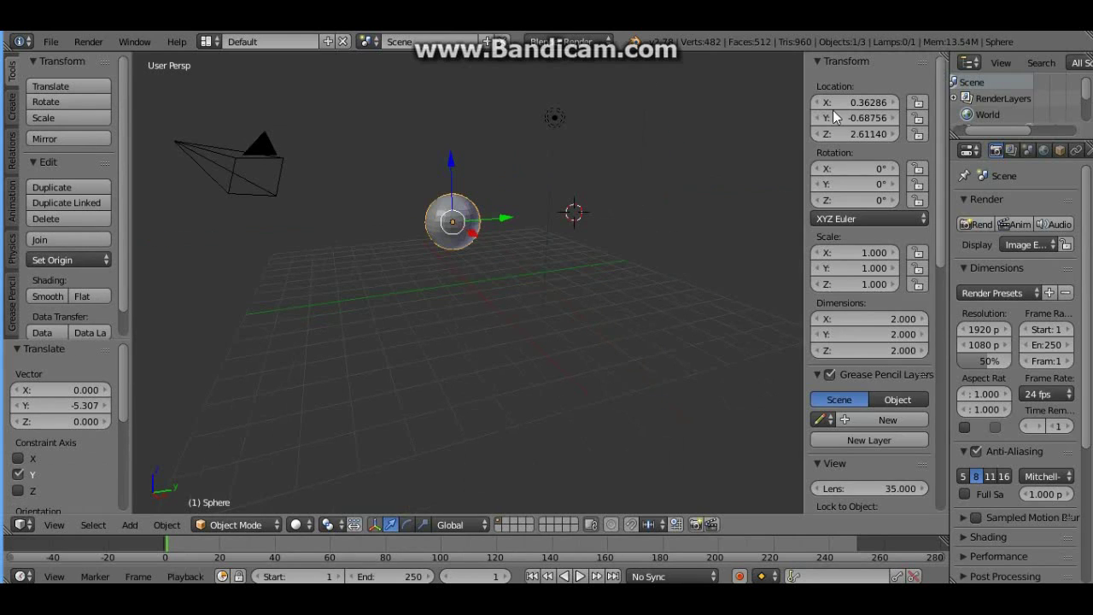
{"action": "left_click", "coordinate": [856, 104]}
{"action": "type", "text": "0"}
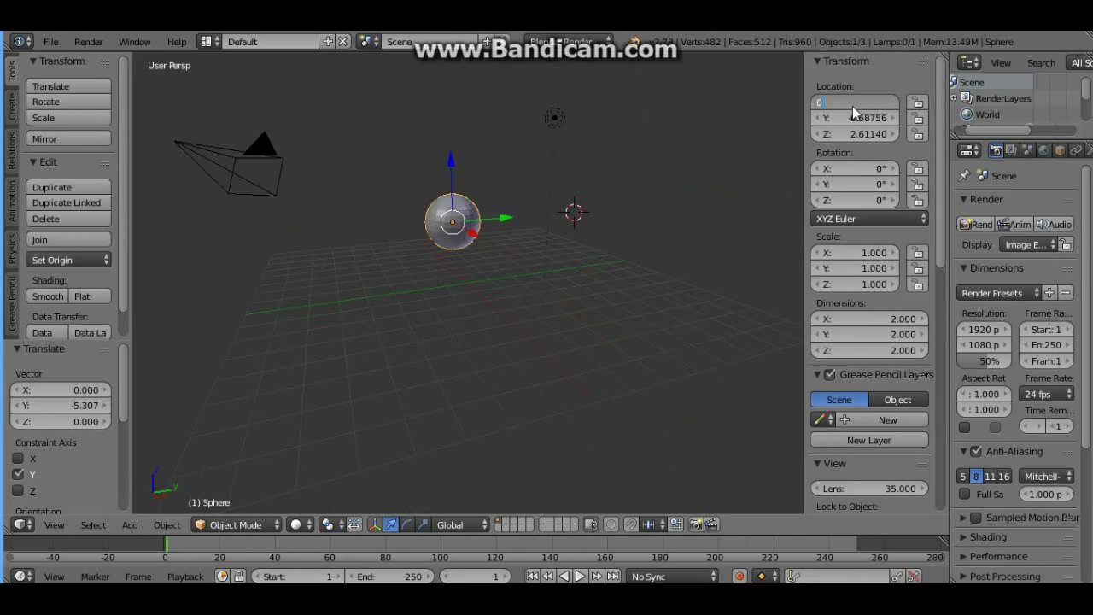
{"action": "left_click", "coordinate": [852, 121]}
{"action": "type", "text": "0"}
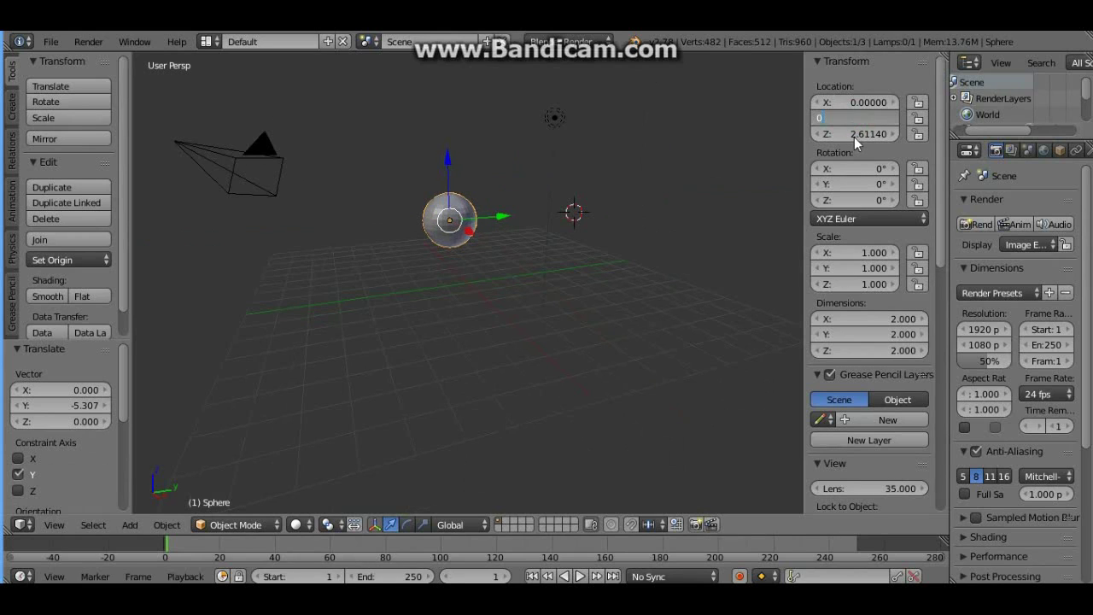
{"action": "left_click", "coordinate": [852, 134]}
{"action": "type", "text": "0"}
{"action": "key", "text": "Return"}
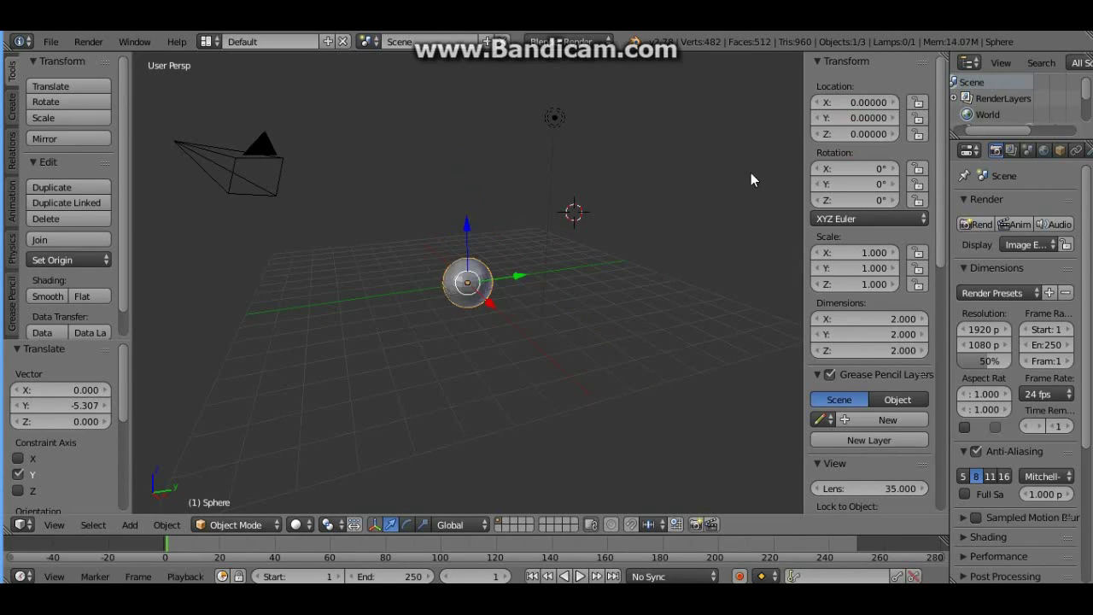
- Scale the sphere up to about 3.855 times its size
{"action": "key", "text": "n"}
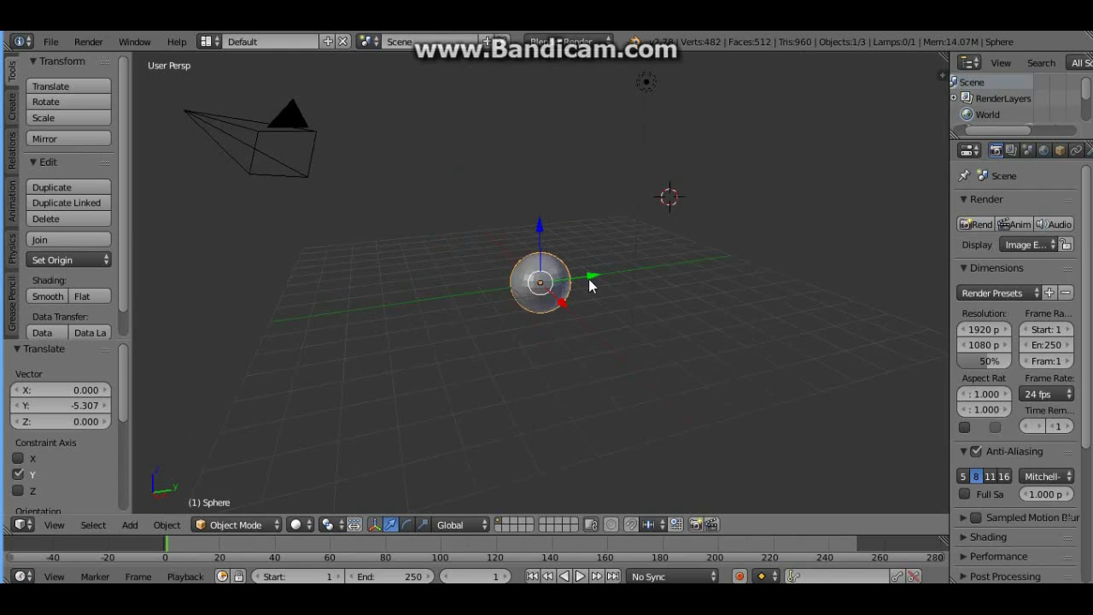
{"action": "key", "text": "s"}
{"action": "left_click", "coordinate": [698, 387]}
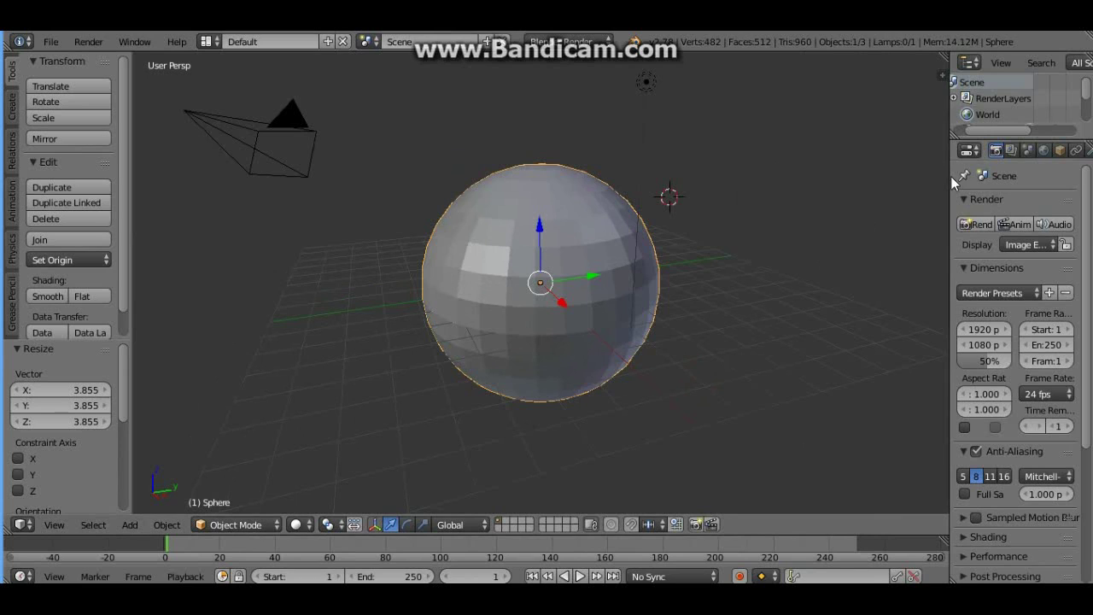
- Add a Subdivision Surface modifier with viewport subdivisions set to 2
{"action": "left_click_drag", "start_coordinate": [948, 176], "coordinate": [902, 175]}
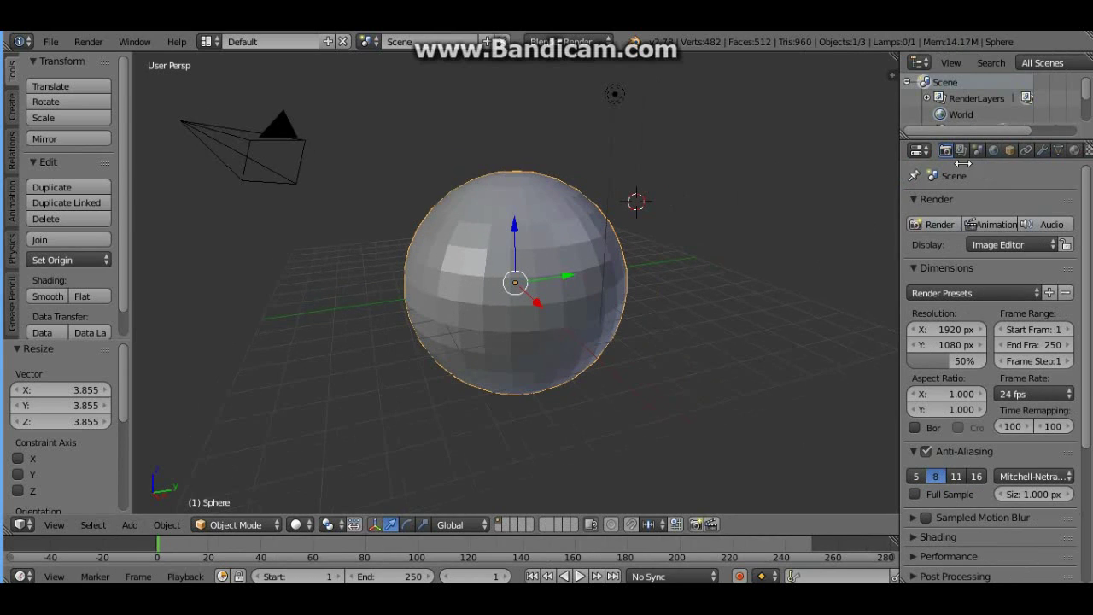
{"action": "left_click", "coordinate": [1042, 151]}
{"action": "left_click", "coordinate": [1016, 205]}
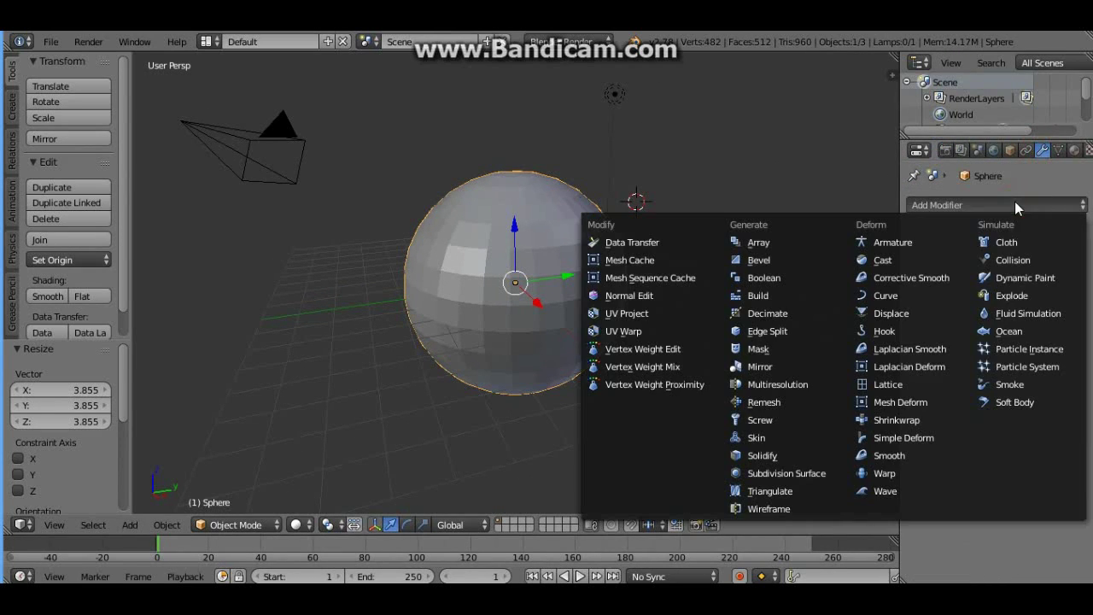
{"action": "left_click", "coordinate": [769, 475]}
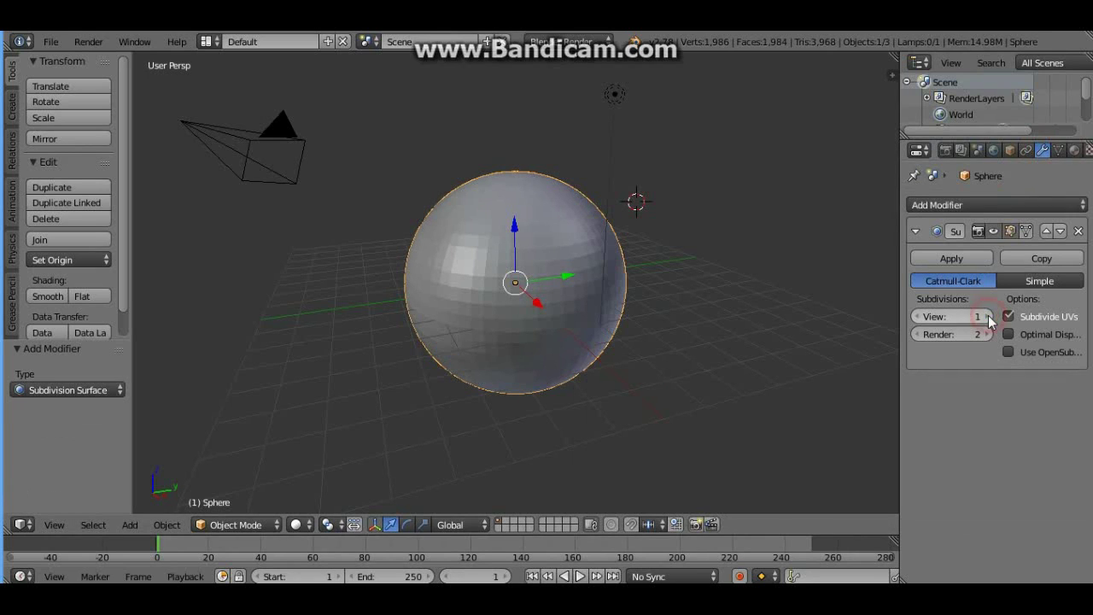
{"action": "left_click", "coordinate": [987, 317]}
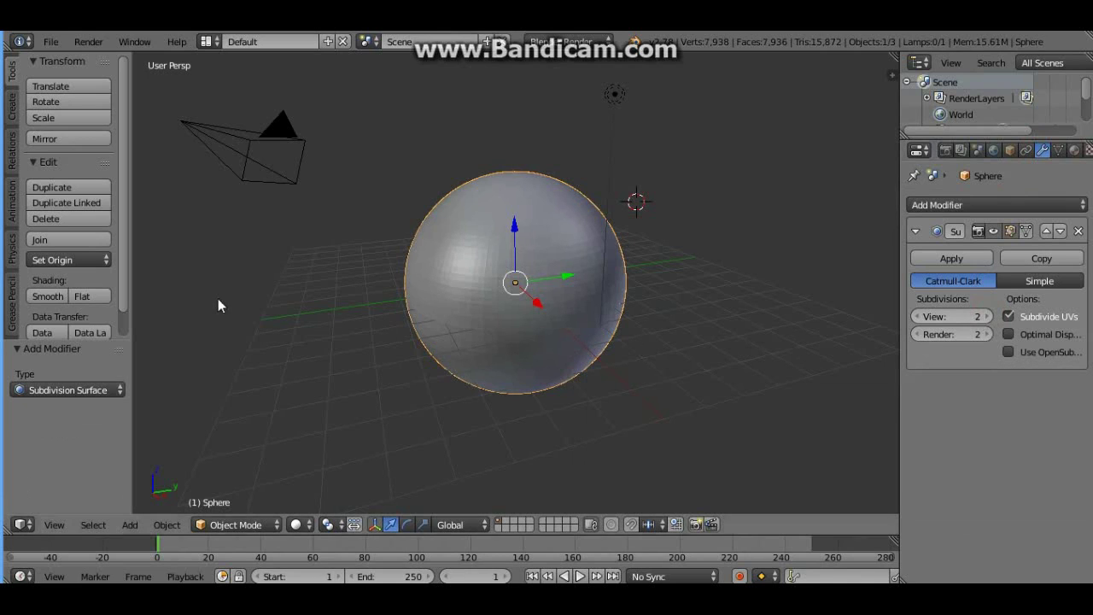
- Apply smooth shading to the sphere
{"action": "left_click", "coordinate": [44, 297]}
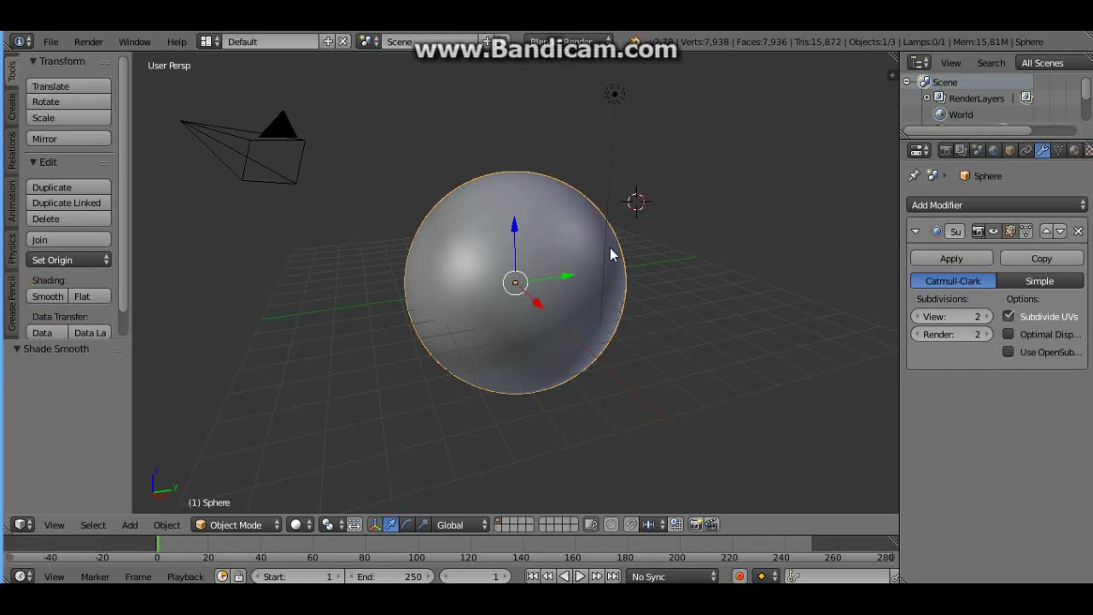
{"action": "scroll", "coordinate": [636, 214], "scroll_direction": "down", "scroll_amount": 1}
{"action": "scroll", "coordinate": [636, 216], "scroll_direction": "down", "scroll_amount": 2}
{"action": "scroll", "coordinate": [624, 213], "scroll_direction": "down", "scroll_amount": 2}
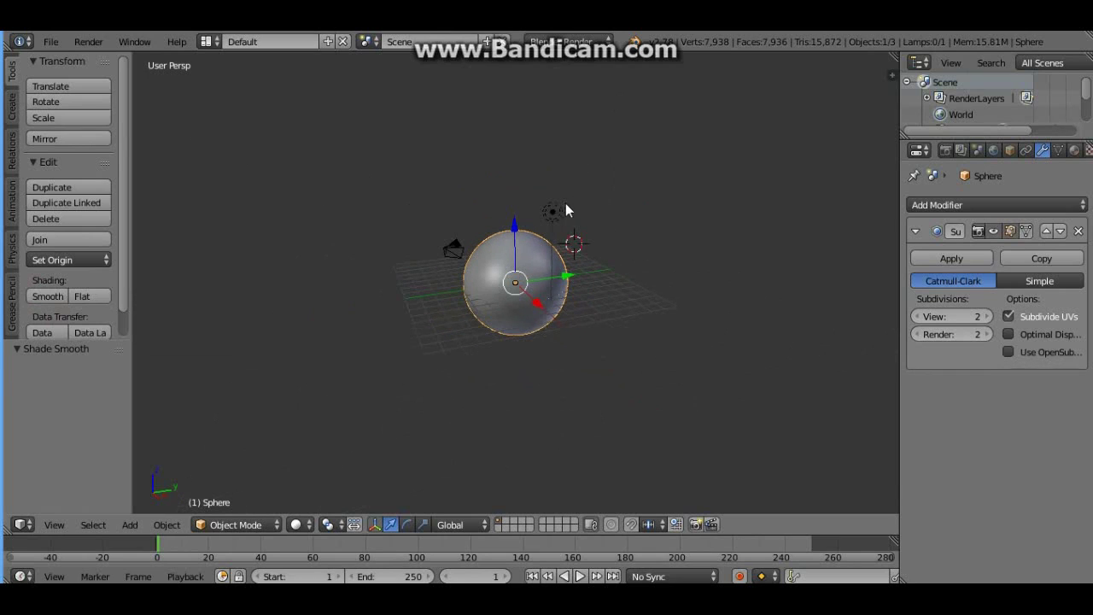
- Select the lamp and change its type to Sun
{"action": "right_click", "coordinate": [555, 212]}
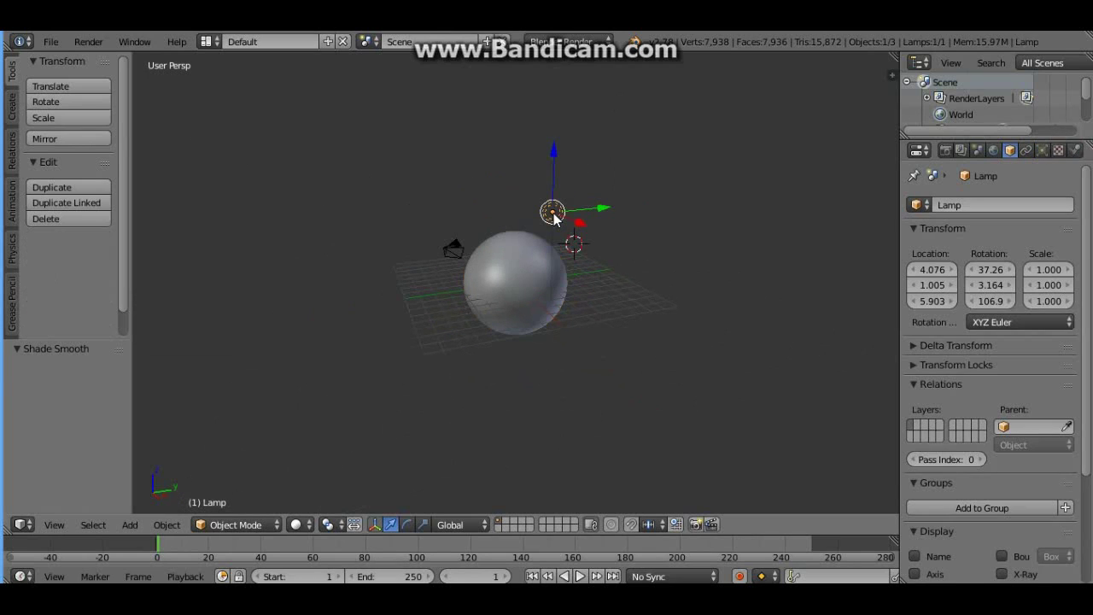
{"action": "left_click", "coordinate": [1042, 150]}
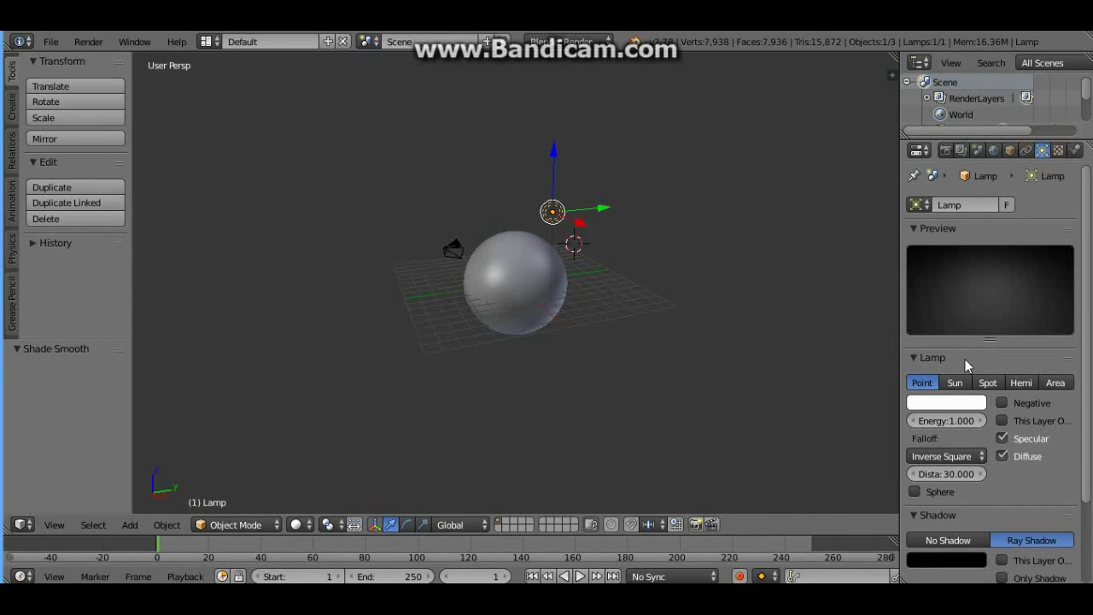
{"action": "left_click", "coordinate": [962, 389]}
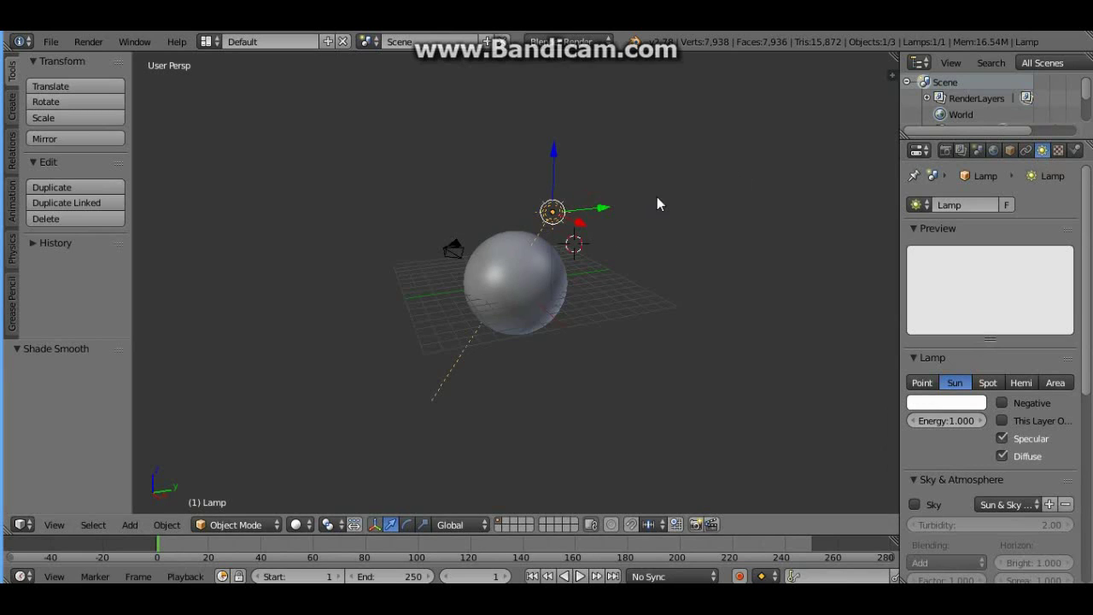
- Move the sun along Y, rotate it 245° on X, raise it, and reselect the sphere
{"action": "key", "text": "g"}
{"action": "key", "text": "y"}
{"action": "left_click", "coordinate": [733, 291]}
{"action": "key", "text": "n"}
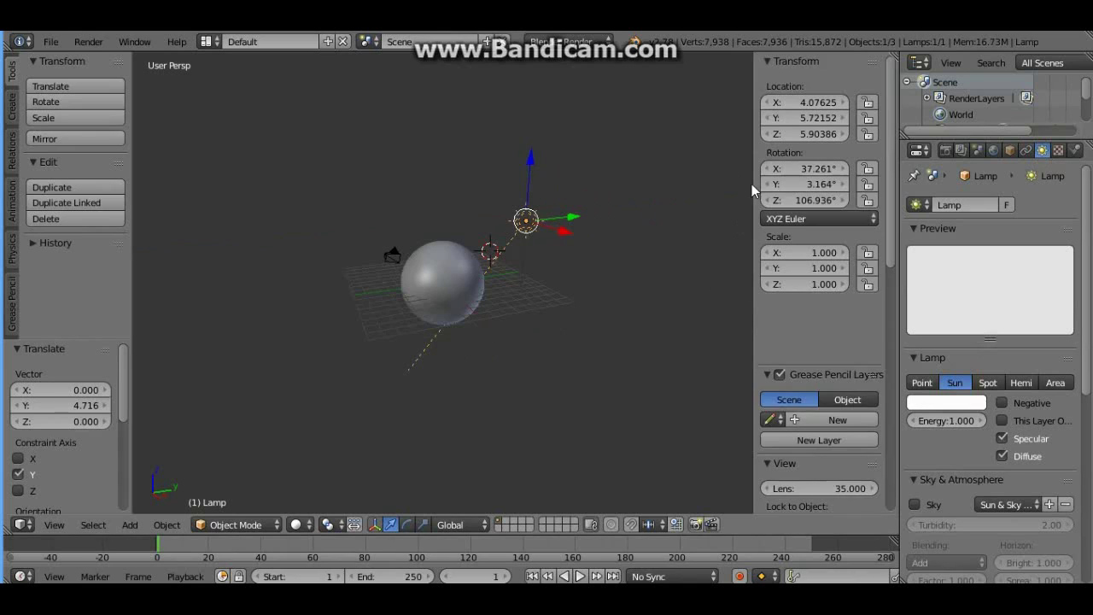
{"action": "left_click", "coordinate": [800, 168]}
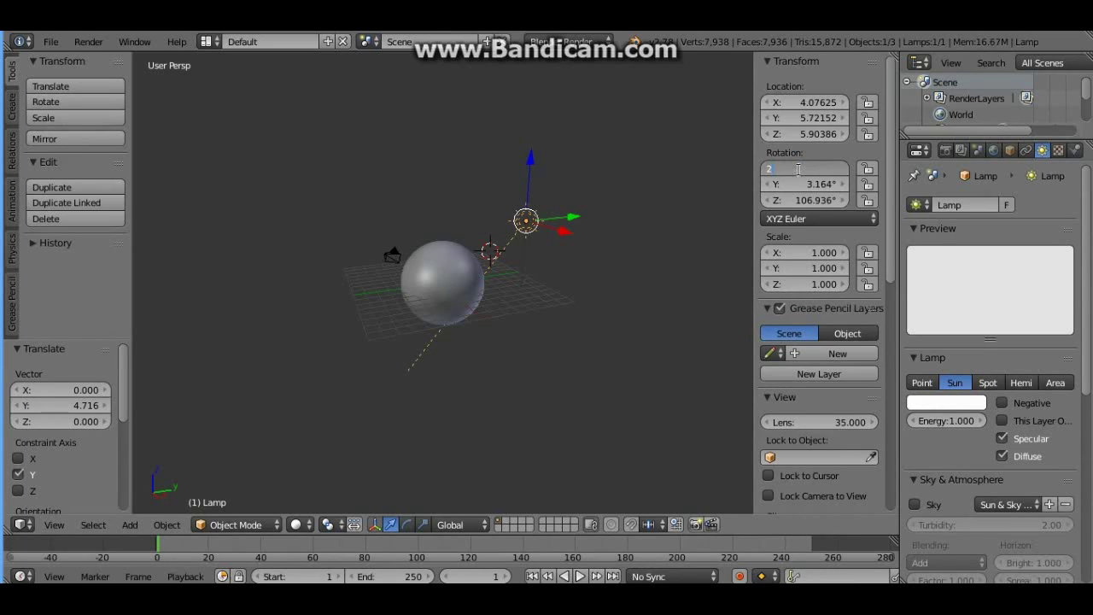
{"action": "type", "text": "245"}
{"action": "key", "text": "Return"}
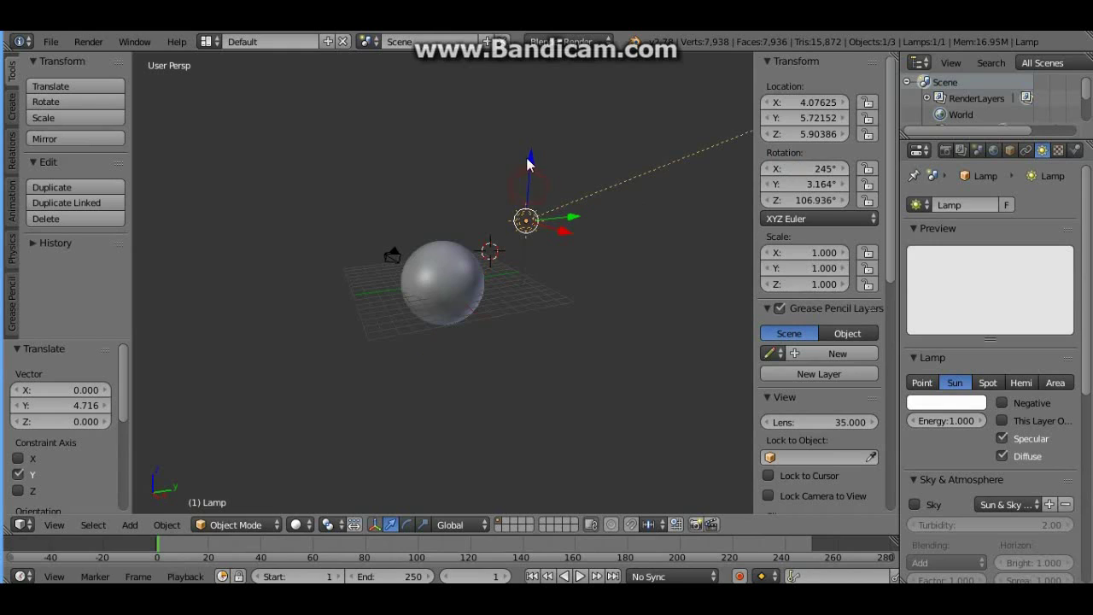
{"action": "mouse_move", "coordinate": [528, 160]}
{"action": "left_mouse_down"}
{"action": "mouse_move", "coordinate": [522, 153]}
{"action": "mouse_move", "coordinate": [527, 211]}
{"action": "left_mouse_up"}
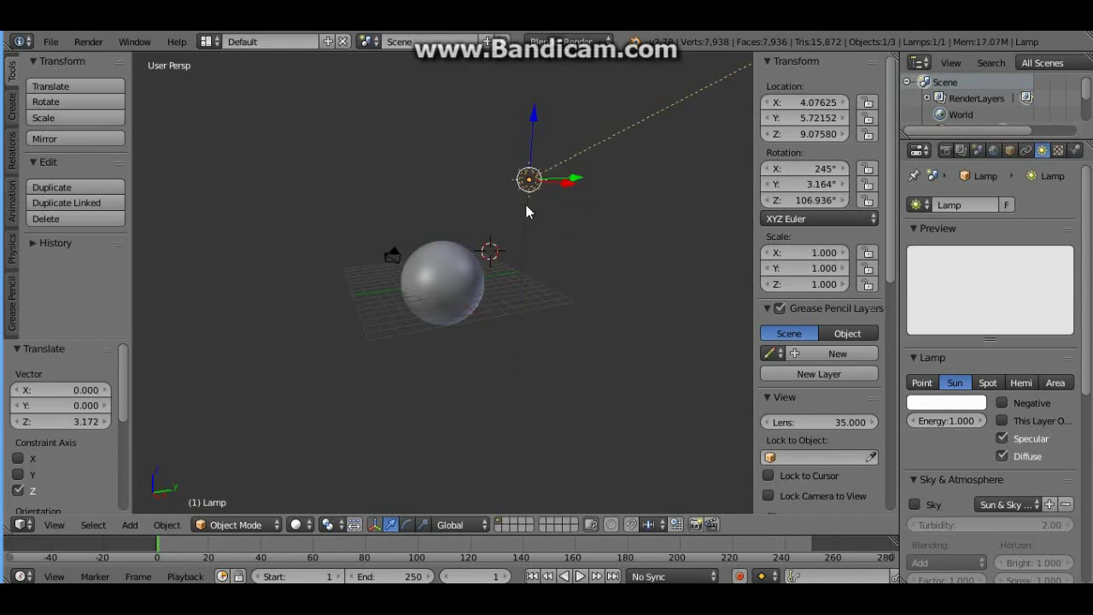
{"action": "right_click", "coordinate": [452, 275]}
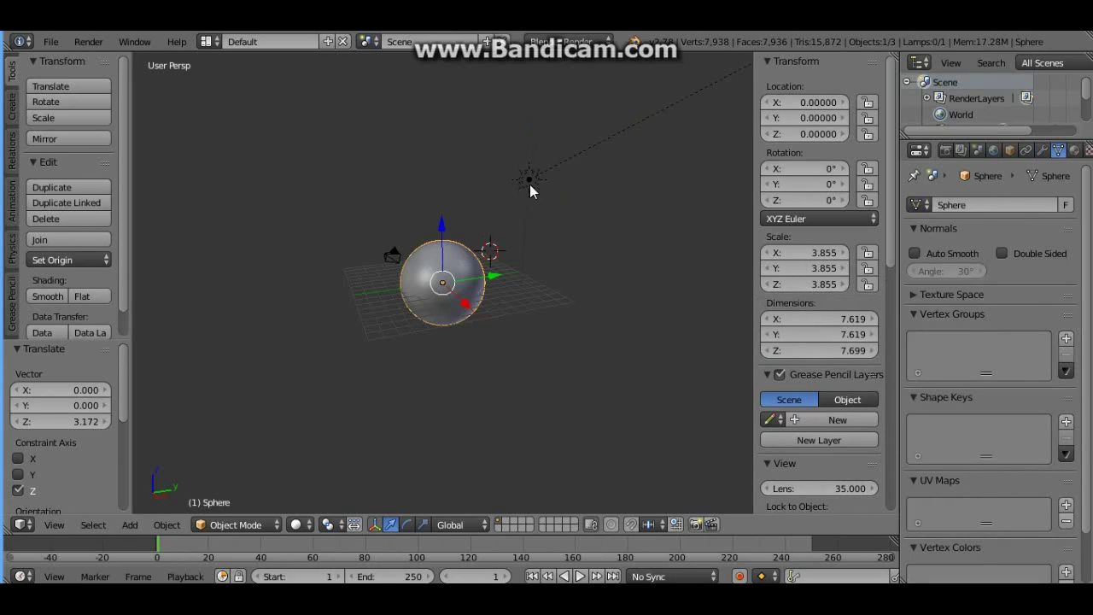
- Split the 3D view, make the right half a Node Editor, and switch to Cycles Render
{"action": "key", "text": "n"}
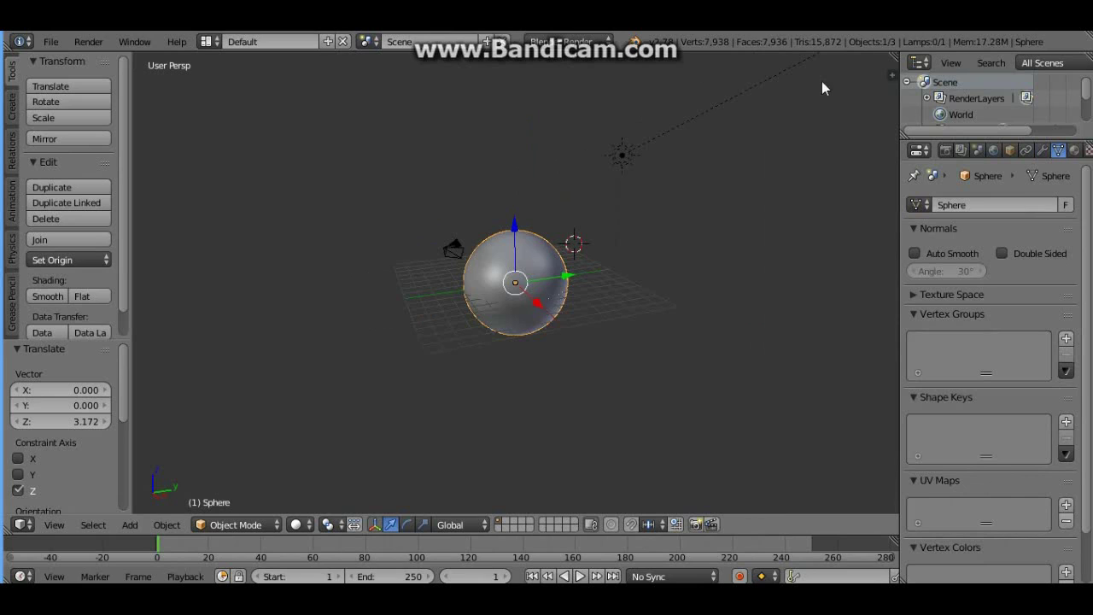
{"action": "left_click_drag", "start_coordinate": [892, 54], "coordinate": [493, 73]}
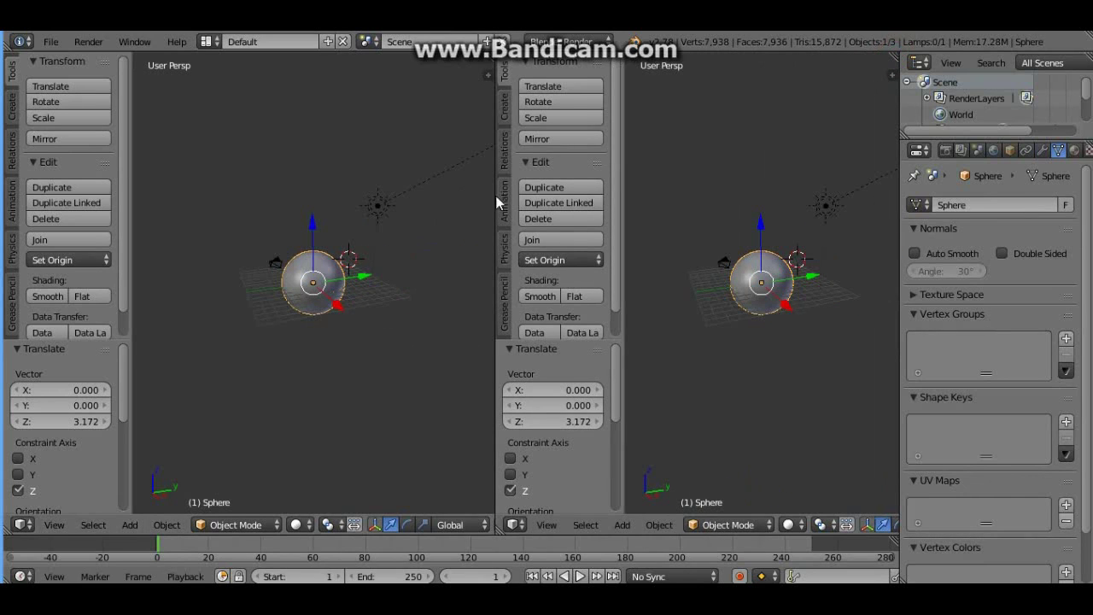
{"action": "key", "text": "t"}
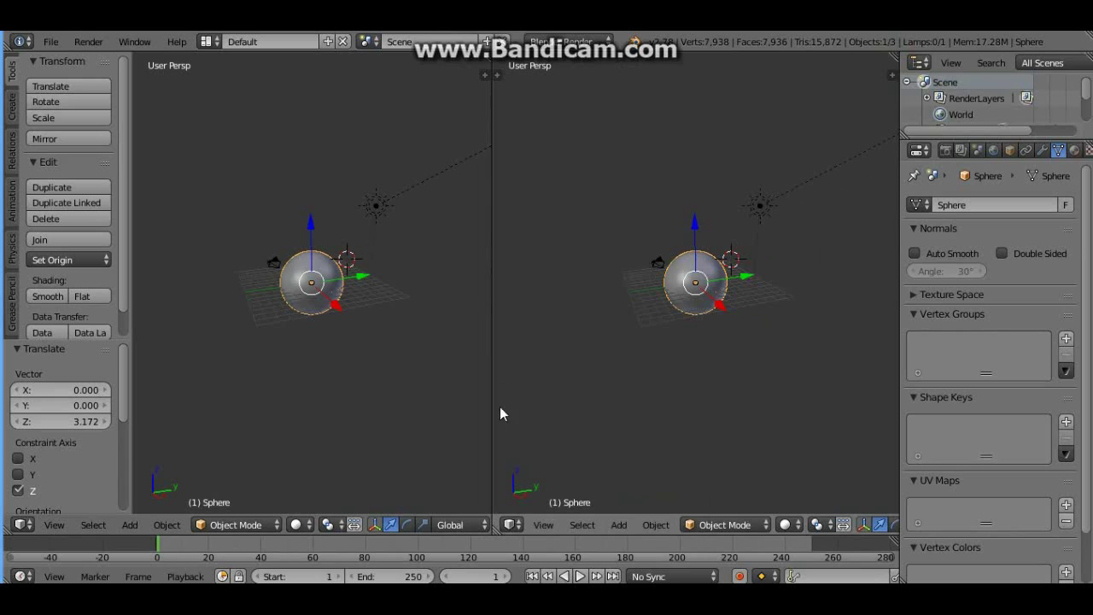
{"action": "left_click", "coordinate": [510, 524]}
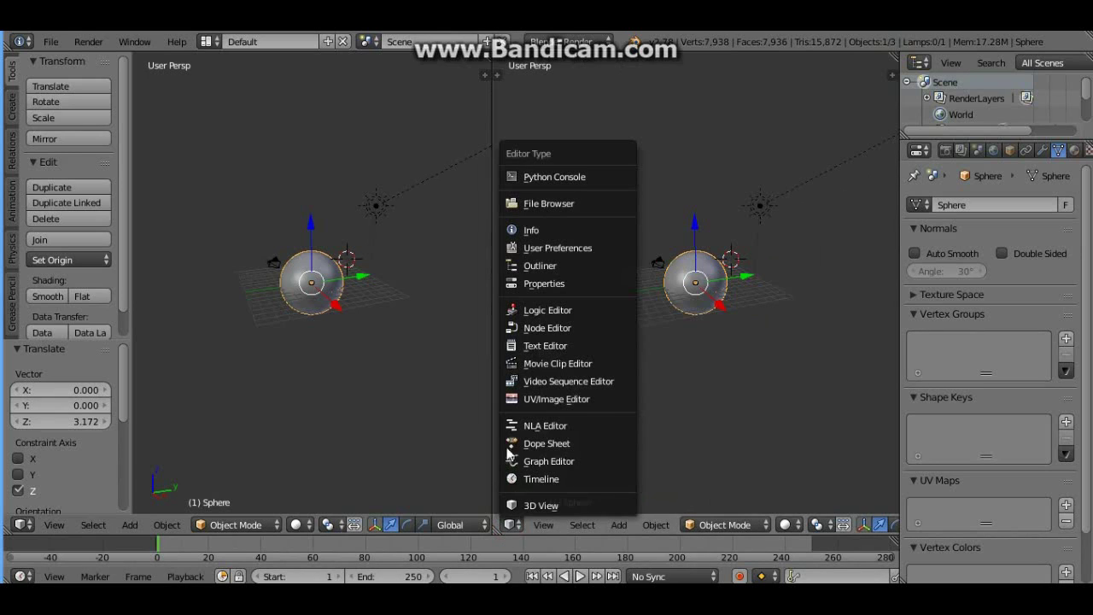
{"action": "left_click", "coordinate": [525, 328]}
{"action": "left_click", "coordinate": [550, 43]}
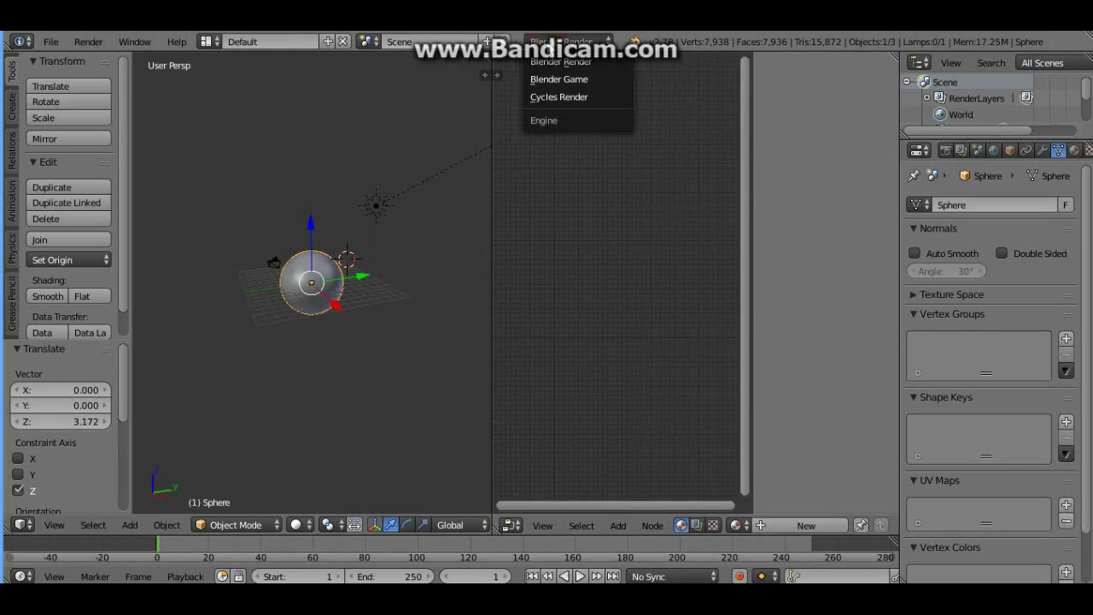
{"action": "left_click", "coordinate": [550, 99]}
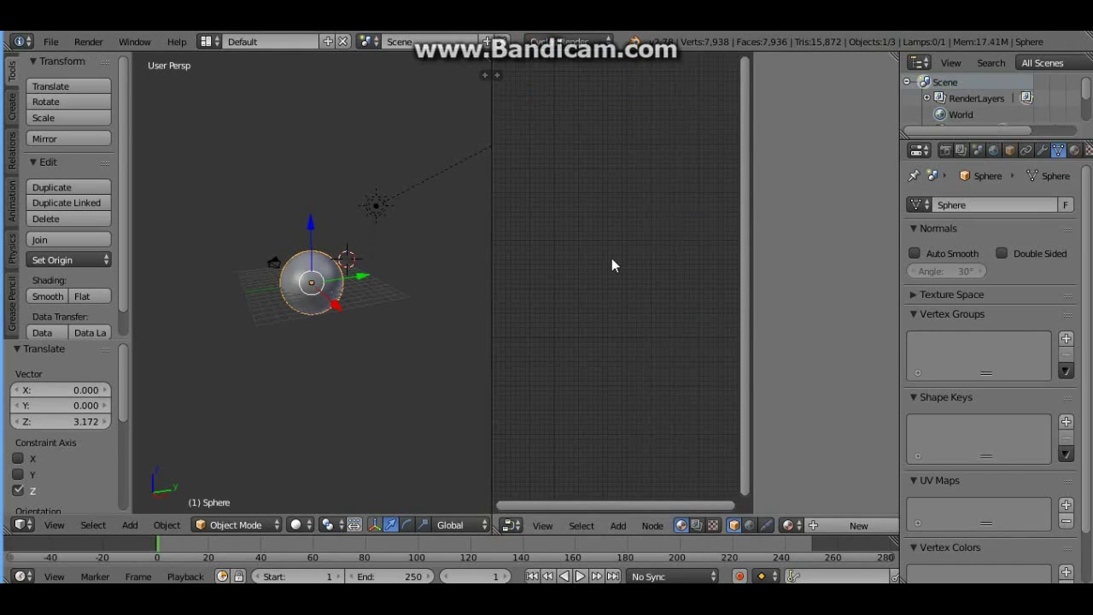
- Create a new sphere material and darken its Diffuse colour to near-black 0D0D0D
{"action": "key", "text": "n"}
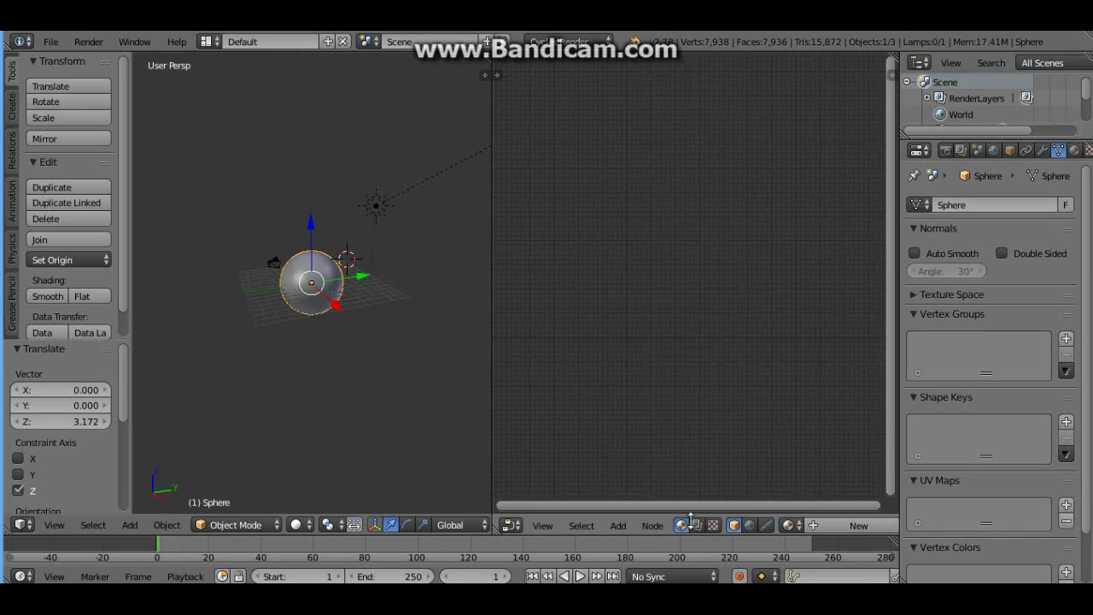
{"action": "left_click", "coordinate": [845, 527]}
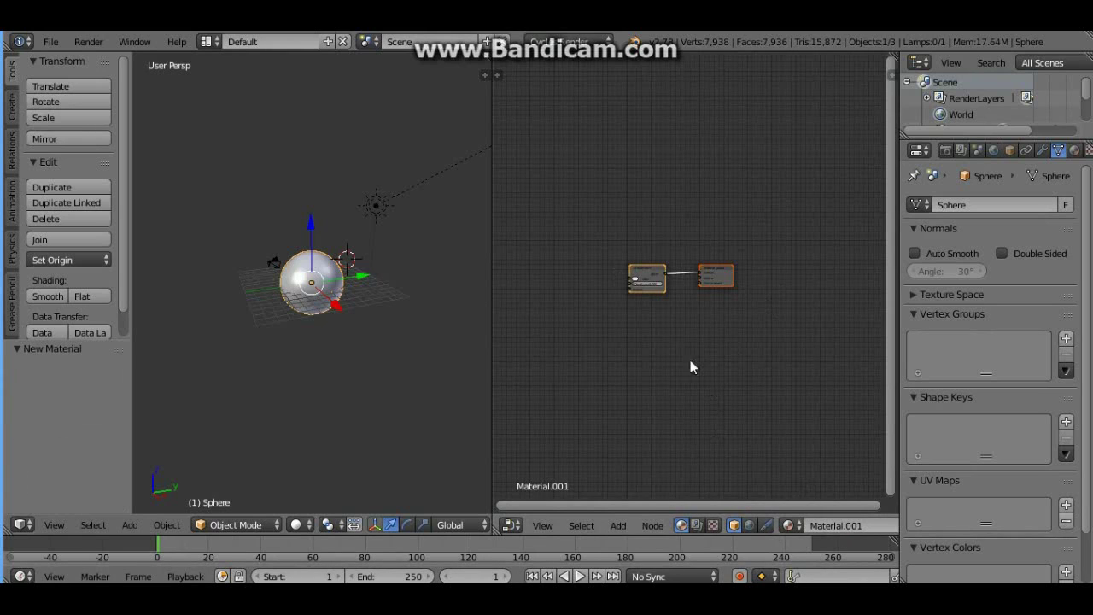
{"action": "scroll", "coordinate": [641, 297], "scroll_direction": "up", "scroll_amount": 1}
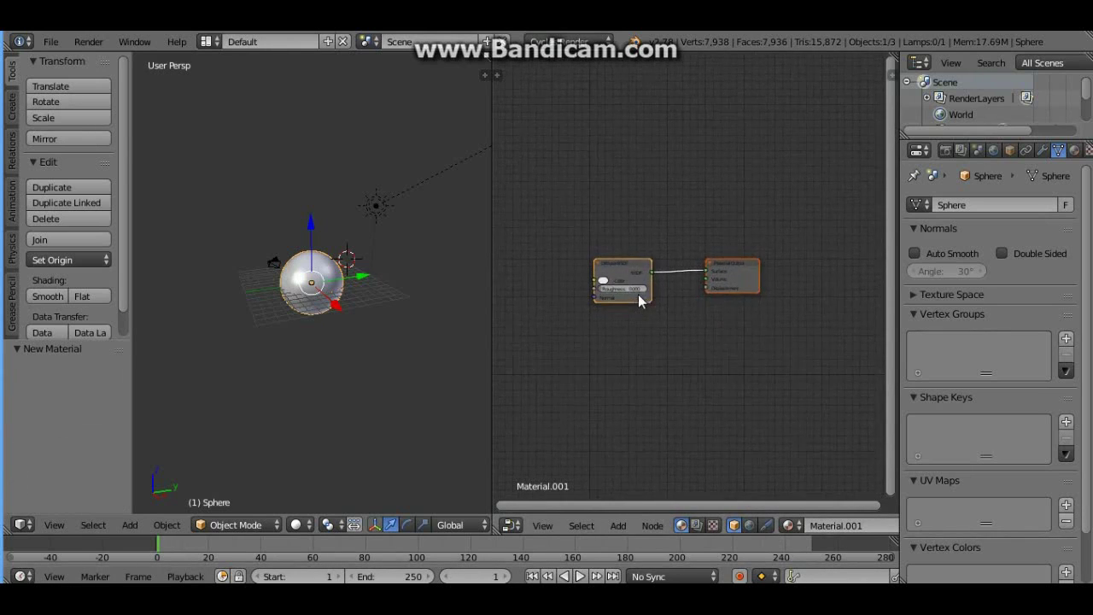
{"action": "scroll", "coordinate": [638, 293], "scroll_direction": "up", "scroll_amount": 1}
{"action": "scroll", "coordinate": [634, 291], "scroll_direction": "up", "scroll_amount": 1}
{"action": "scroll", "coordinate": [634, 292], "scroll_direction": "up", "scroll_amount": 1}
{"action": "scroll", "coordinate": [623, 293], "scroll_direction": "up", "scroll_amount": 1}
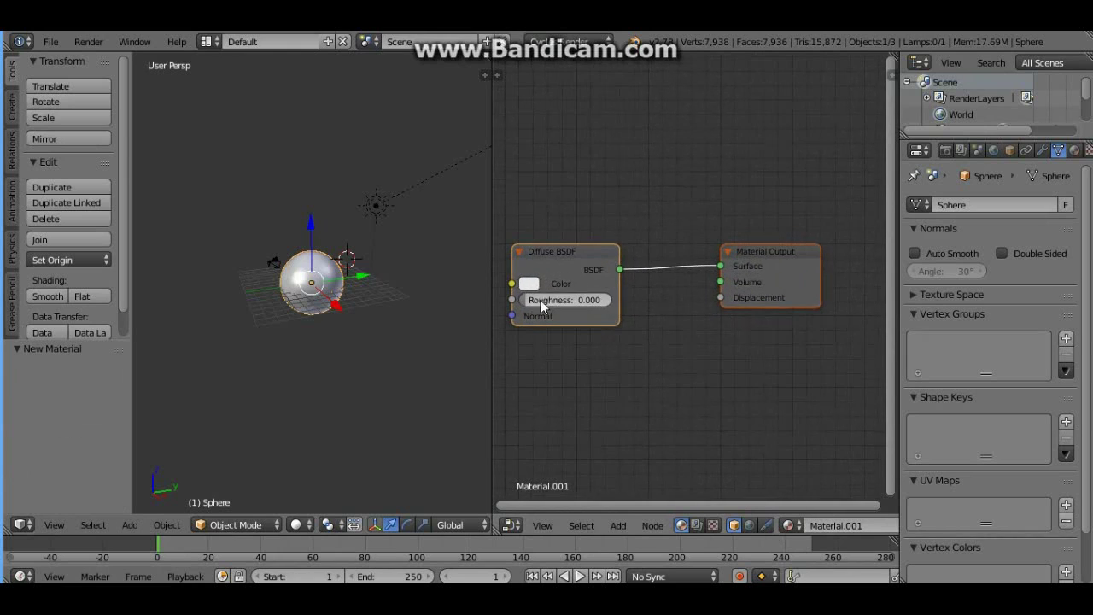
{"action": "left_click", "coordinate": [528, 284]}
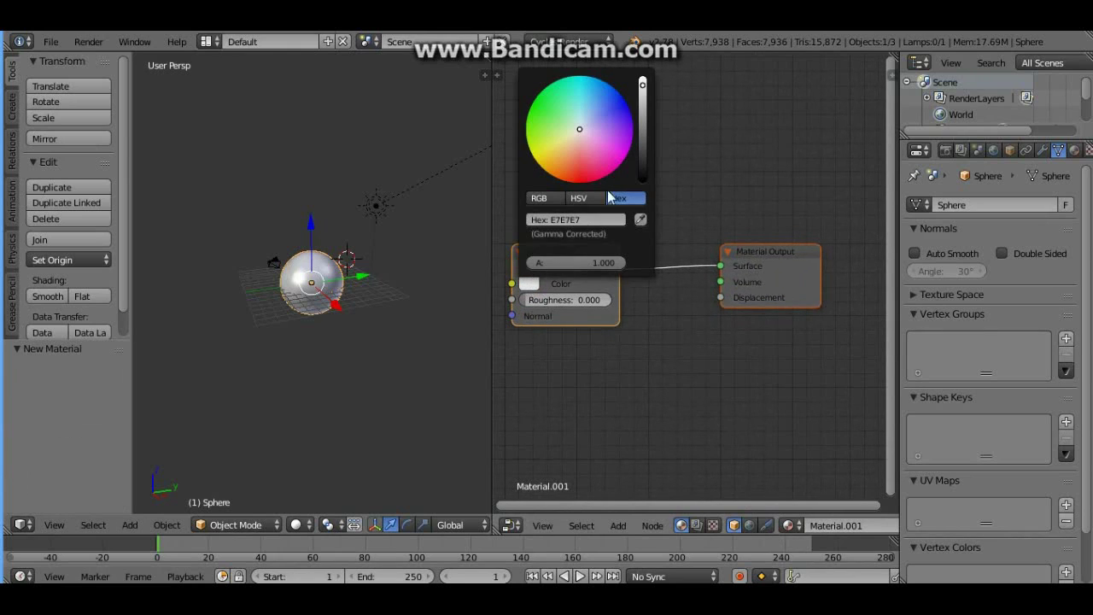
{"action": "left_click", "coordinate": [641, 171]}
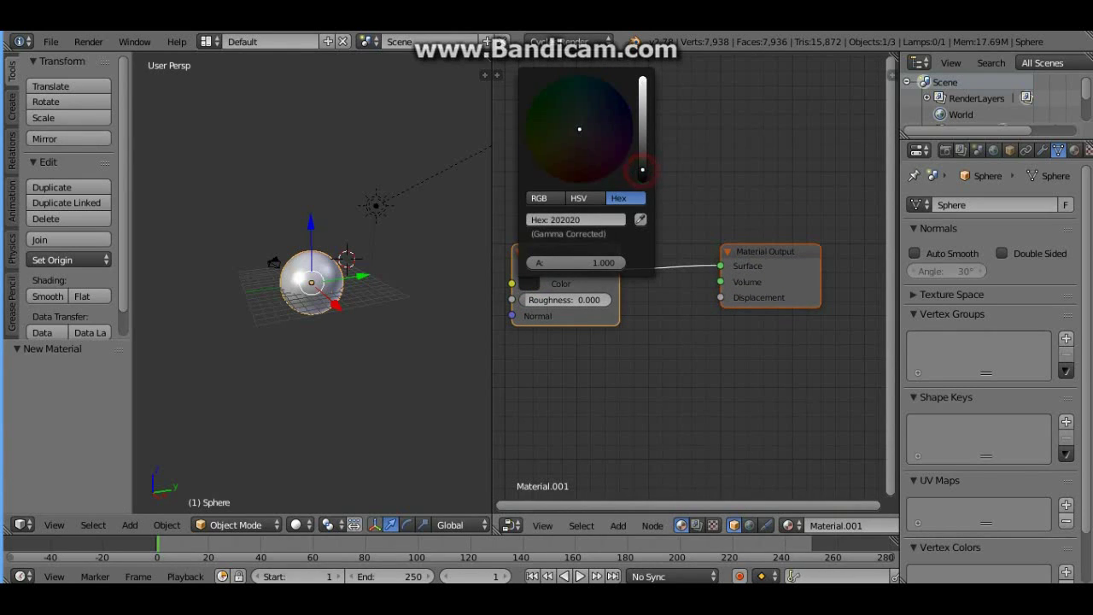
{"action": "left_click", "coordinate": [650, 176]}
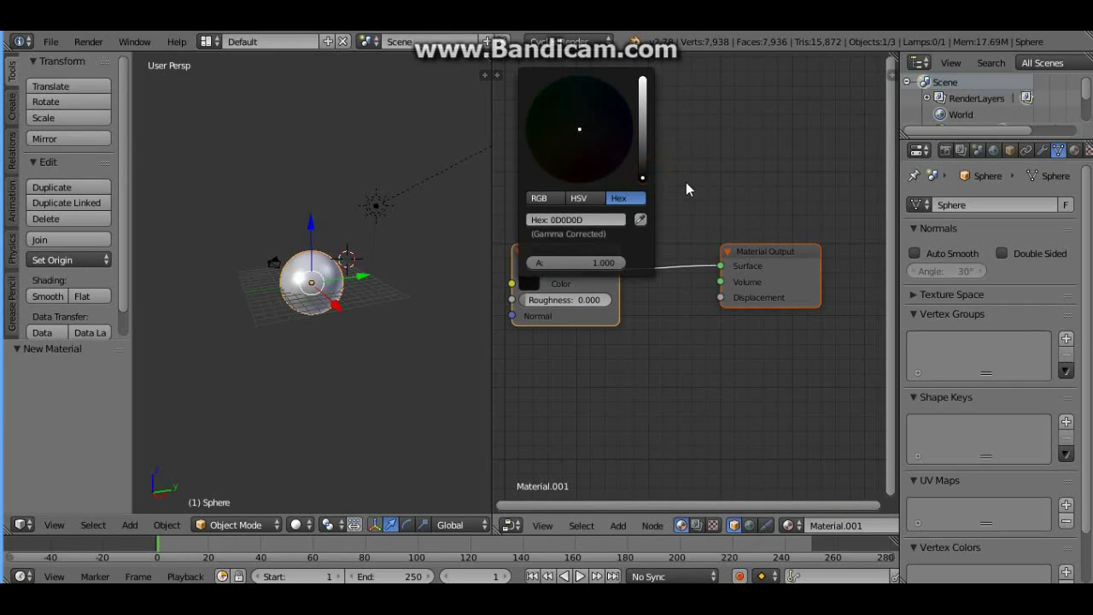
- Add an Emission node above the Diffuse BSDF
{"action": "key", "text": "a"}
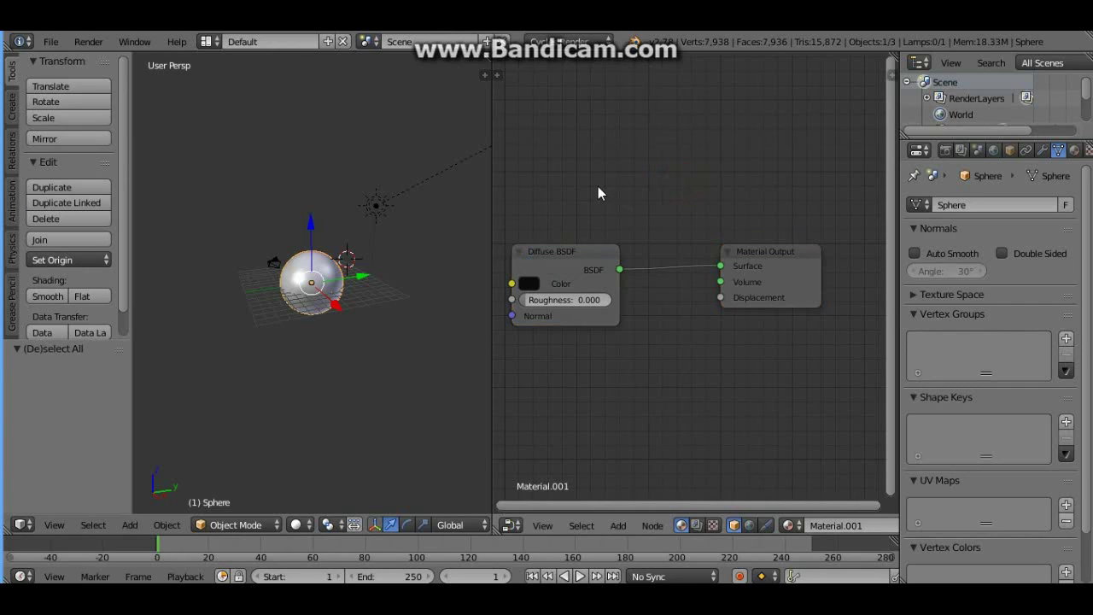
{"action": "key", "text": "shift+a"}
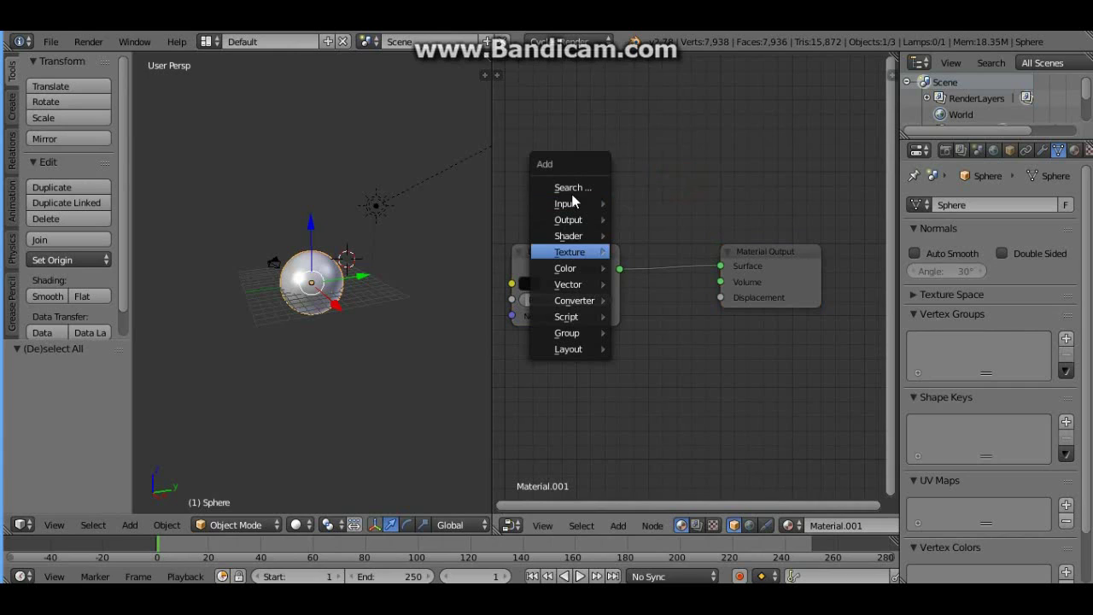
{"action": "left_click", "coordinate": [565, 188]}
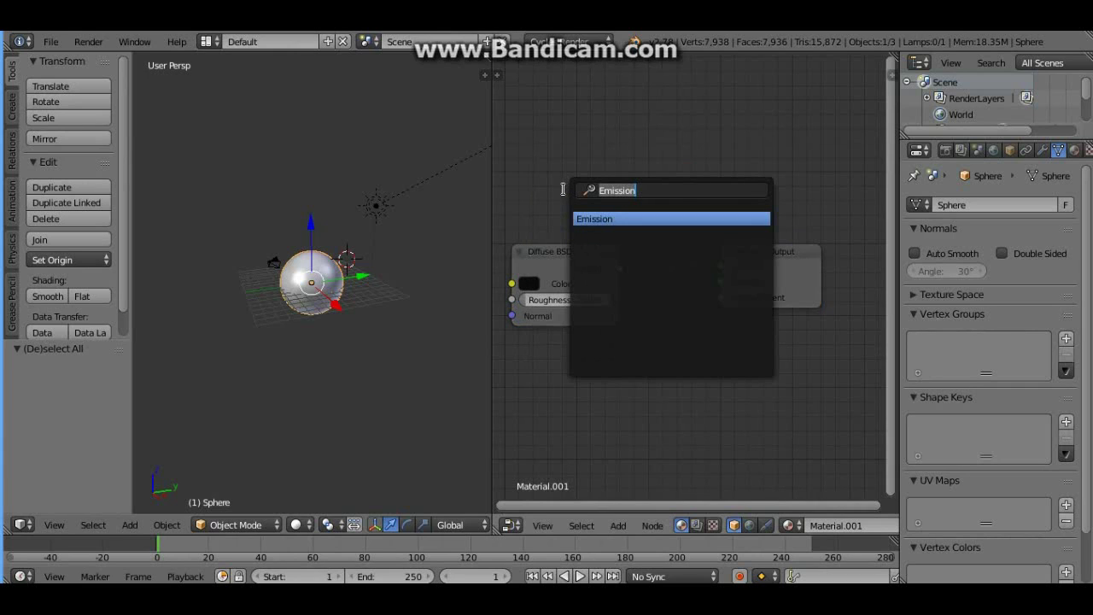
{"action": "key", "text": "Return"}
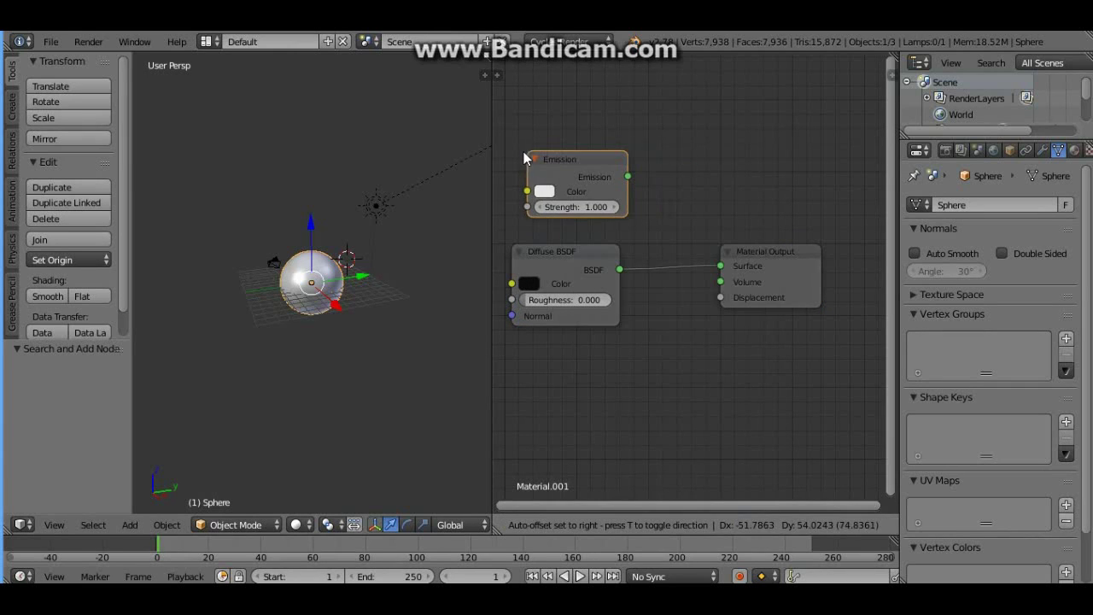
{"action": "left_click", "coordinate": [516, 156]}
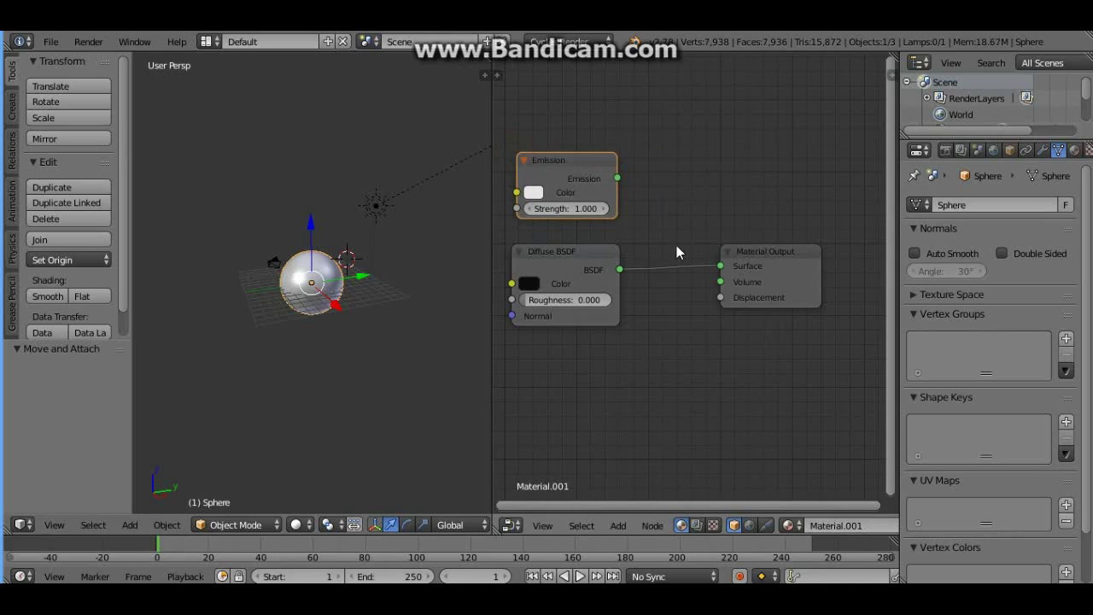
- Cut the Diffuse-to-Material Output link and move the Material Output node aside
{"action": "key", "text": "a"}
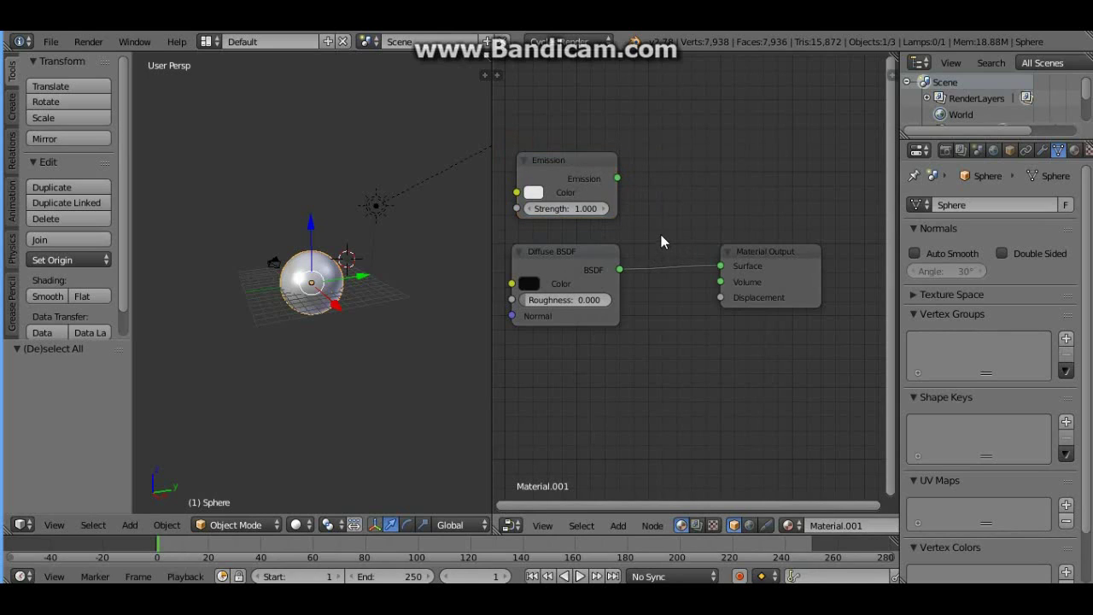
{"action": "right_click_drag", "start_coordinate": [661, 234], "coordinate": [664, 352], "text": "ctrl"}
{"action": "left_click_drag", "start_coordinate": [781, 251], "coordinate": [841, 218]}
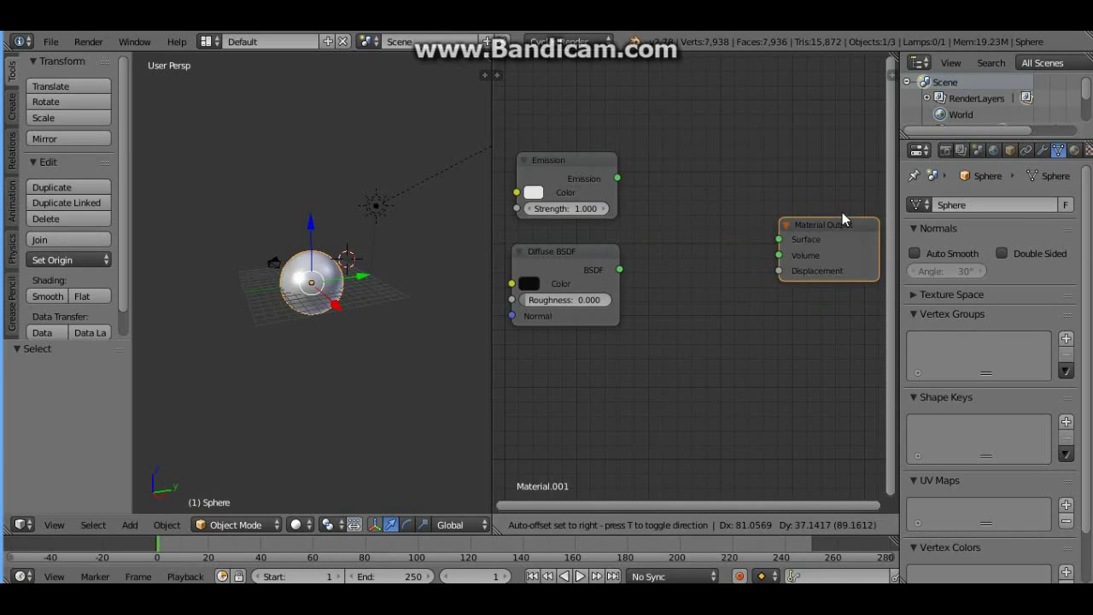
- Insert a Mix Shader before the Material Output and connect the Emission into it
{"action": "key", "text": "shift+a"}
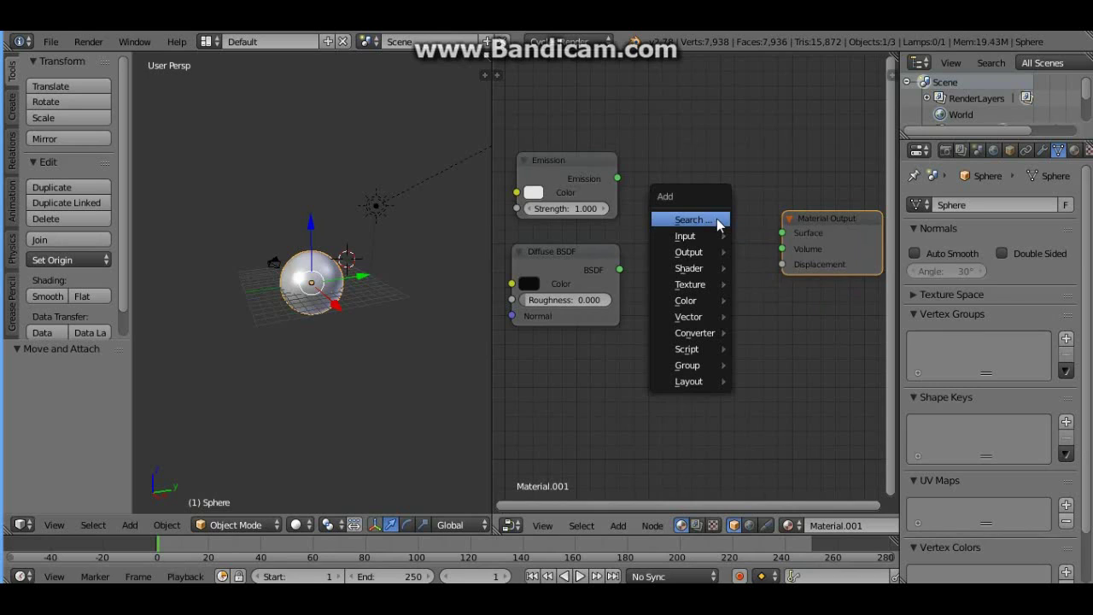
{"action": "mouse_move", "coordinate": [689, 268]}
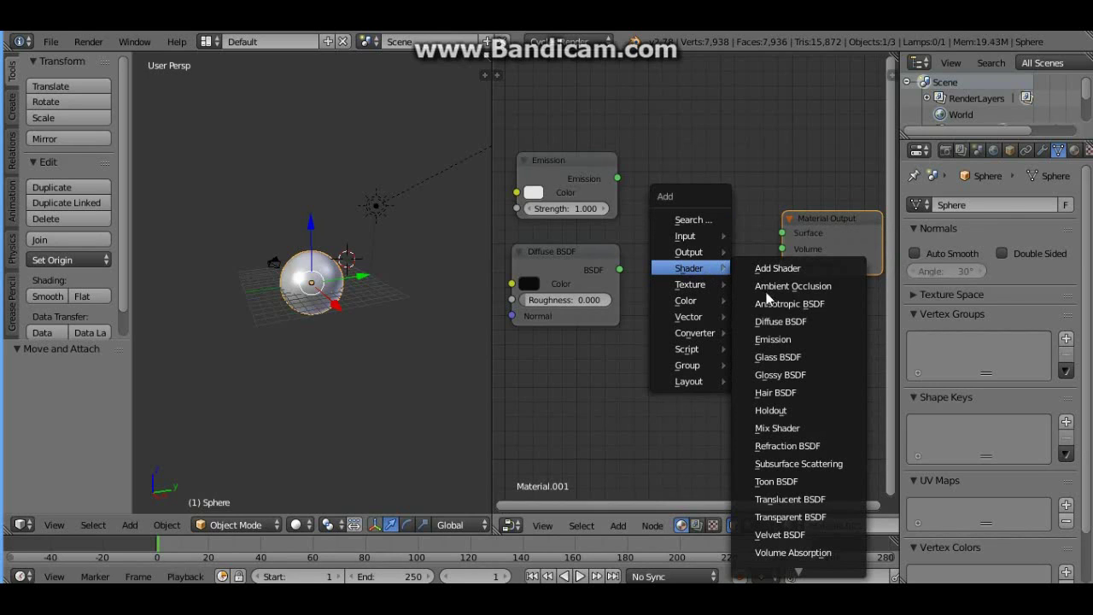
{"action": "left_click", "coordinate": [769, 428]}
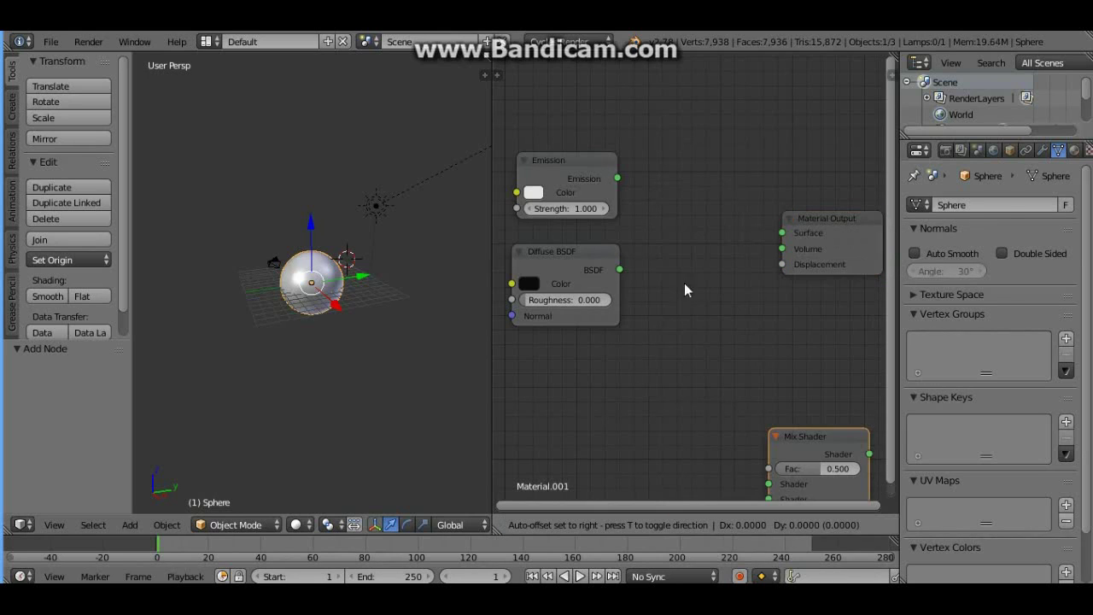
{"action": "left_click", "coordinate": [653, 214]}
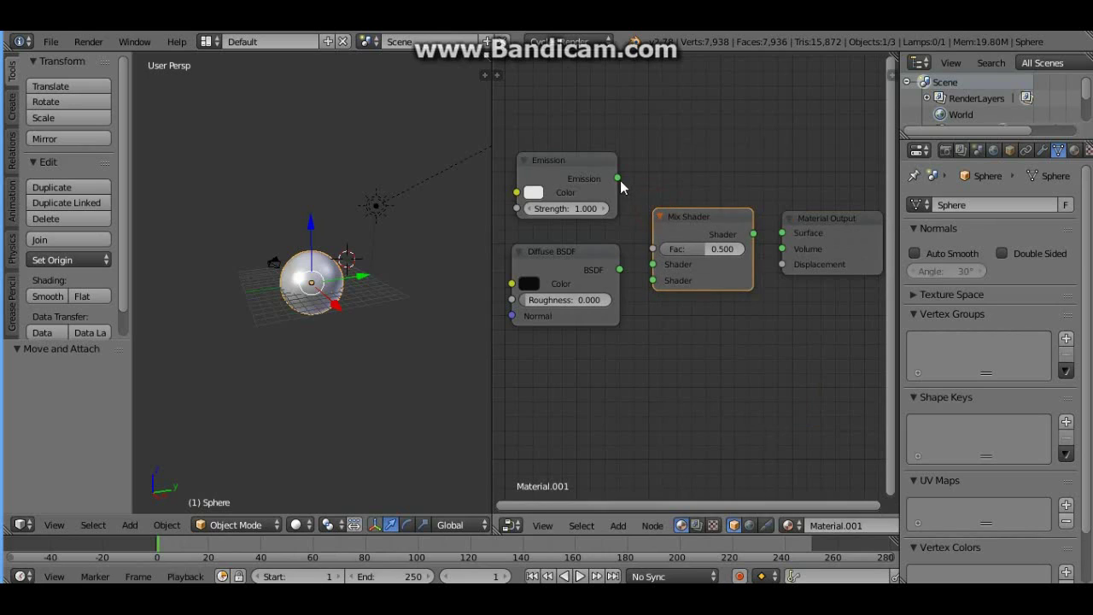
{"action": "mouse_move", "coordinate": [617, 178]}
{"action": "left_mouse_down"}
{"action": "mouse_move", "coordinate": [652, 265]}
{"action": "mouse_move", "coordinate": [646, 281]}
{"action": "left_mouse_up"}
{"action": "key", "text": "shift+a"}
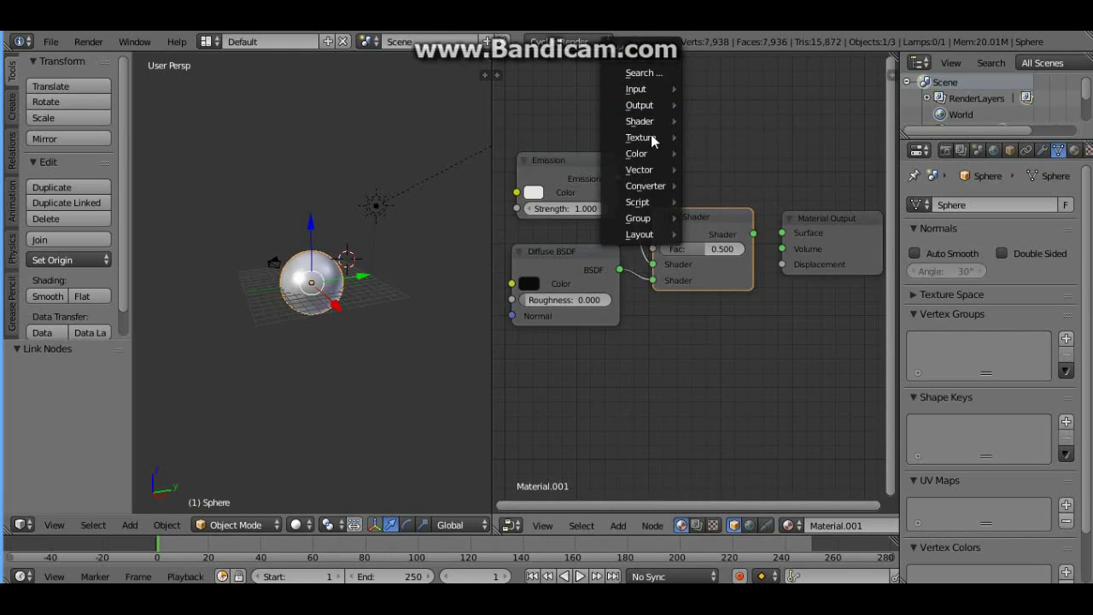
{"action": "mouse_move", "coordinate": [640, 137]}
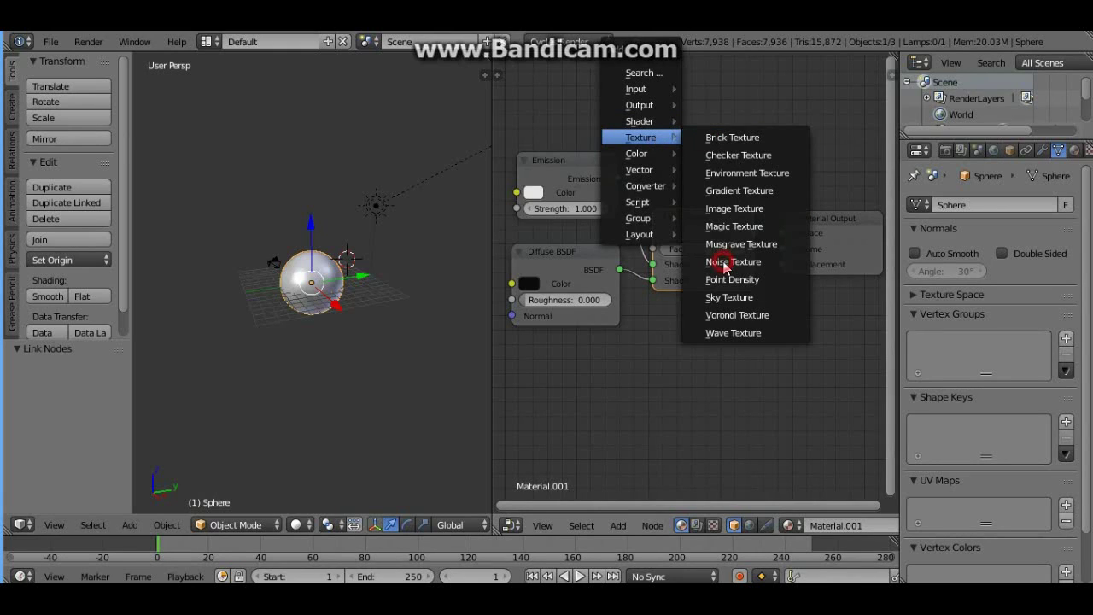
- Add a Noise Texture and a Math node, feeding the noise Color into the Math input
{"action": "left_click", "coordinate": [724, 265]}
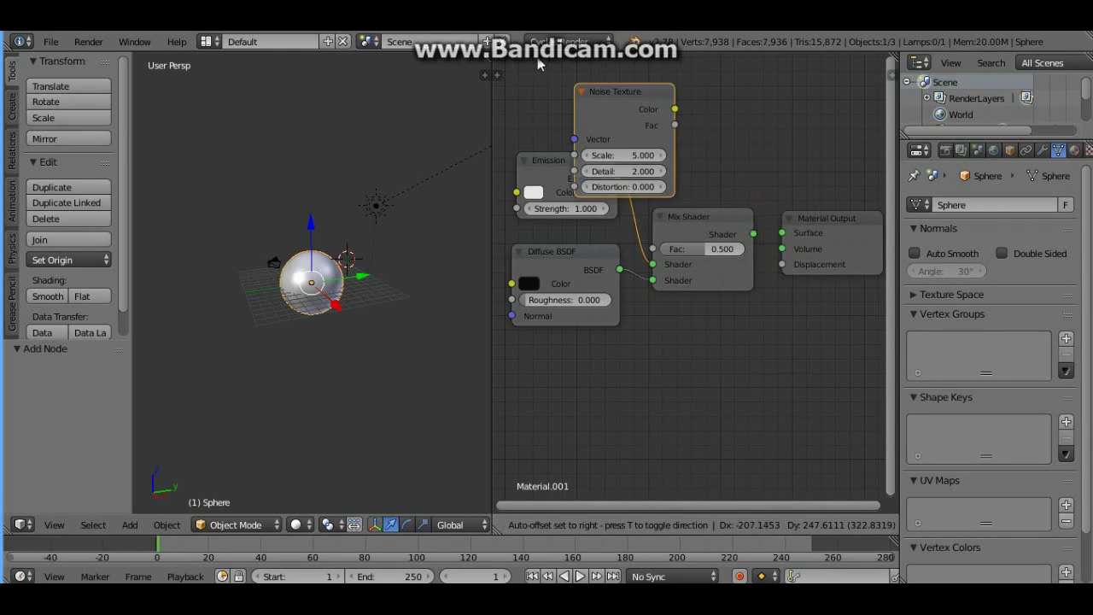
{"action": "left_click", "coordinate": [520, 499]}
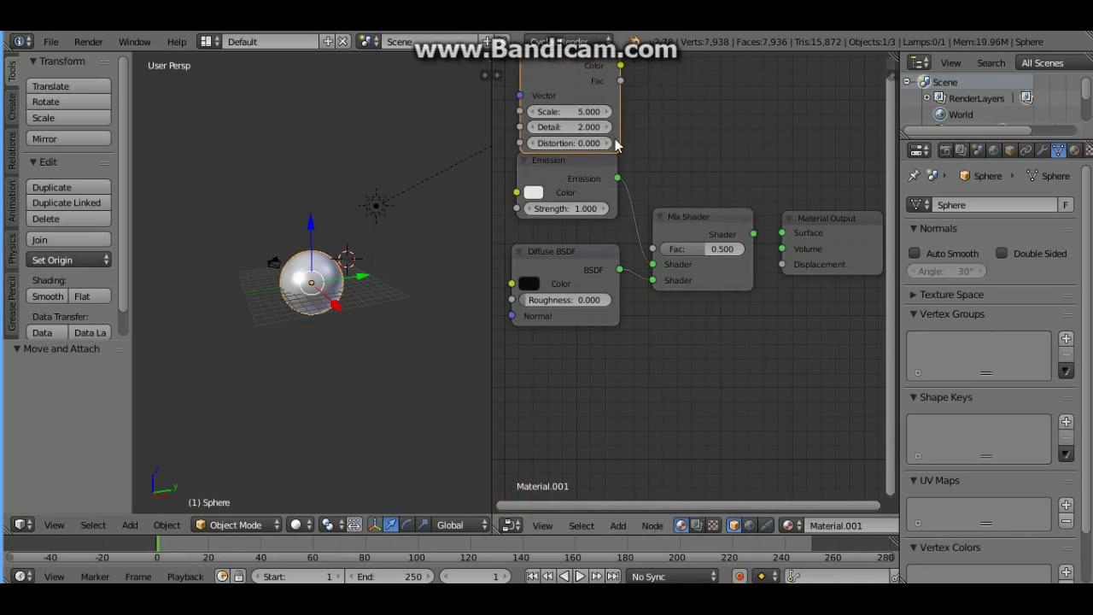
{"action": "scroll", "coordinate": [660, 176], "scroll_direction": "down", "scroll_amount": 1}
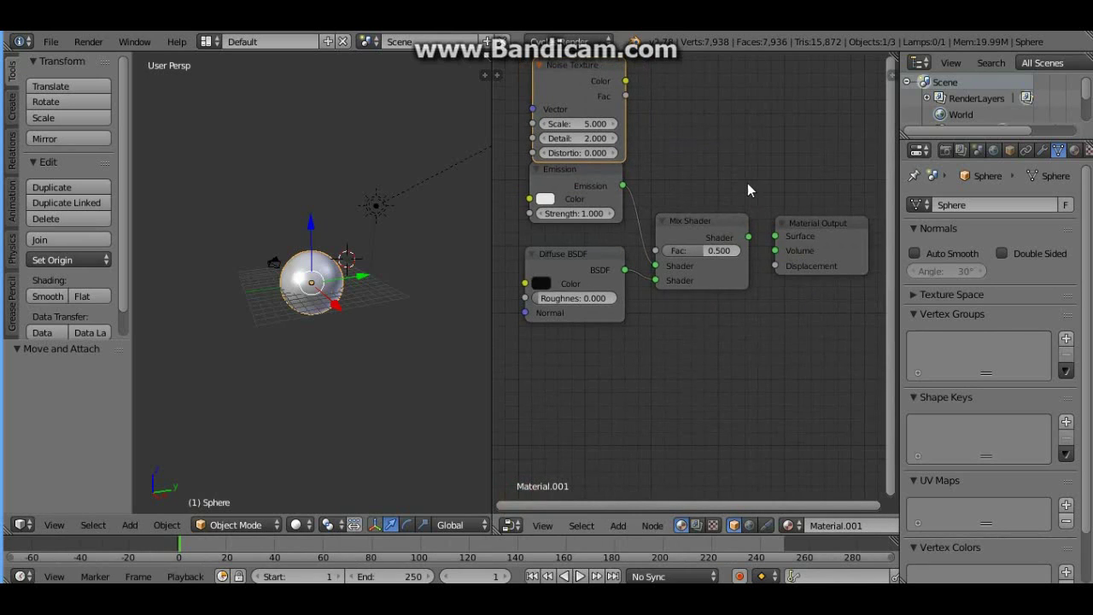
{"action": "scroll", "coordinate": [747, 182], "scroll_direction": "down", "scroll_amount": 1}
{"action": "key", "text": "shift+a"}
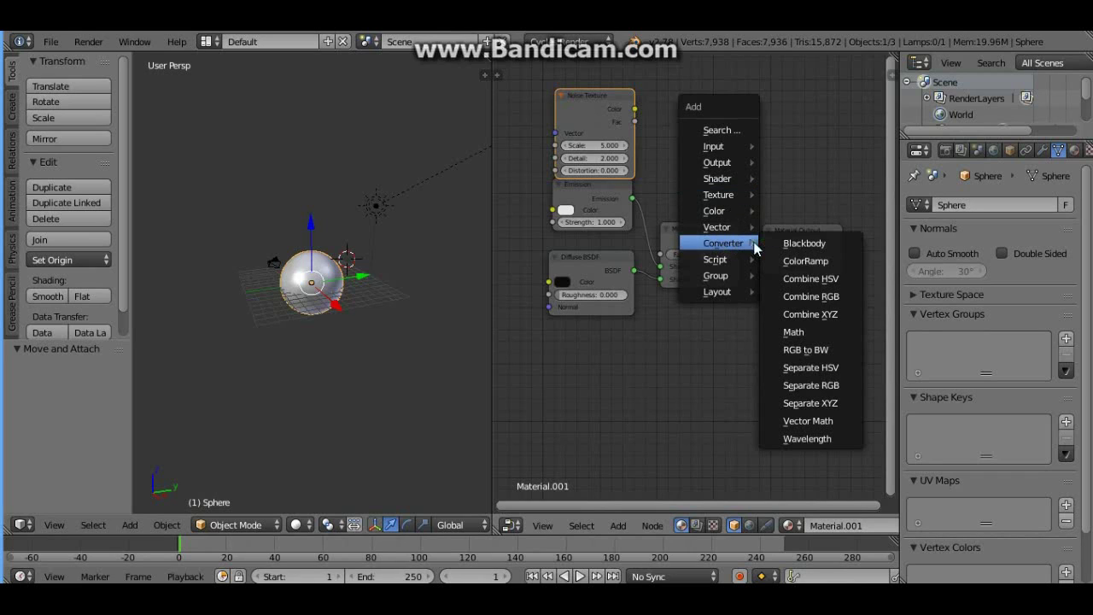
{"action": "mouse_move", "coordinate": [722, 244]}
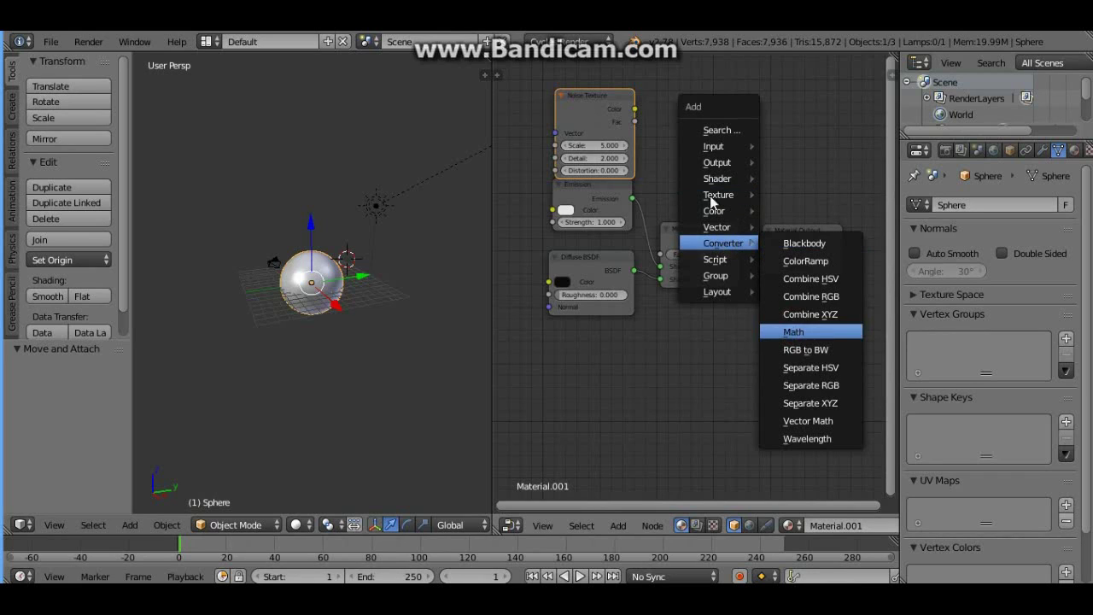
{"action": "left_click", "coordinate": [794, 333]}
{"action": "left_click", "coordinate": [670, 96]}
{"action": "left_click", "coordinate": [669, 77]}
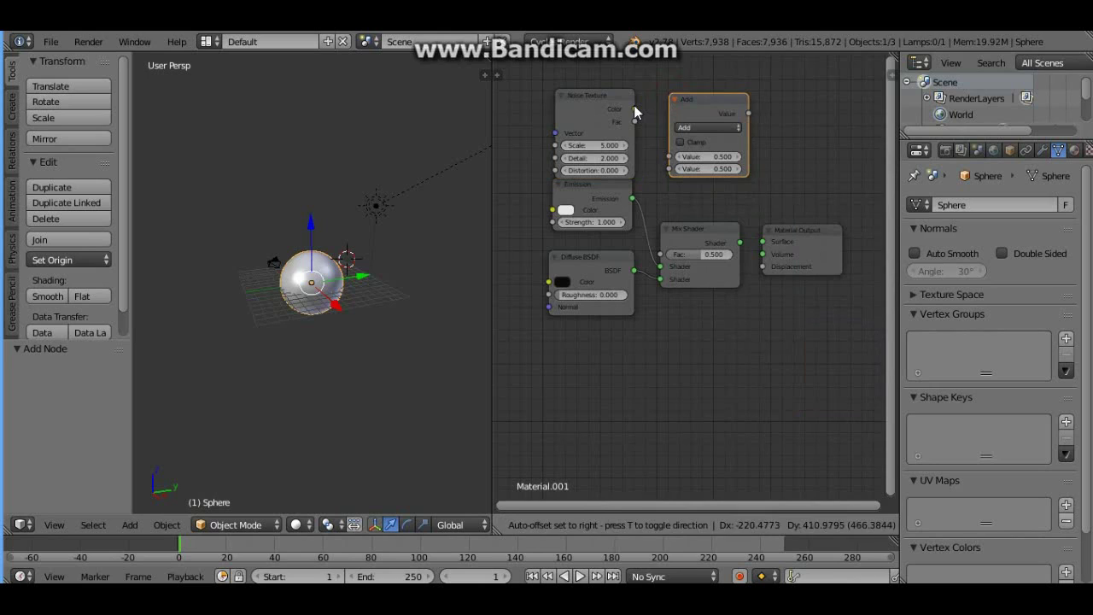
{"action": "left_click_drag", "start_coordinate": [634, 108], "coordinate": [669, 157]}
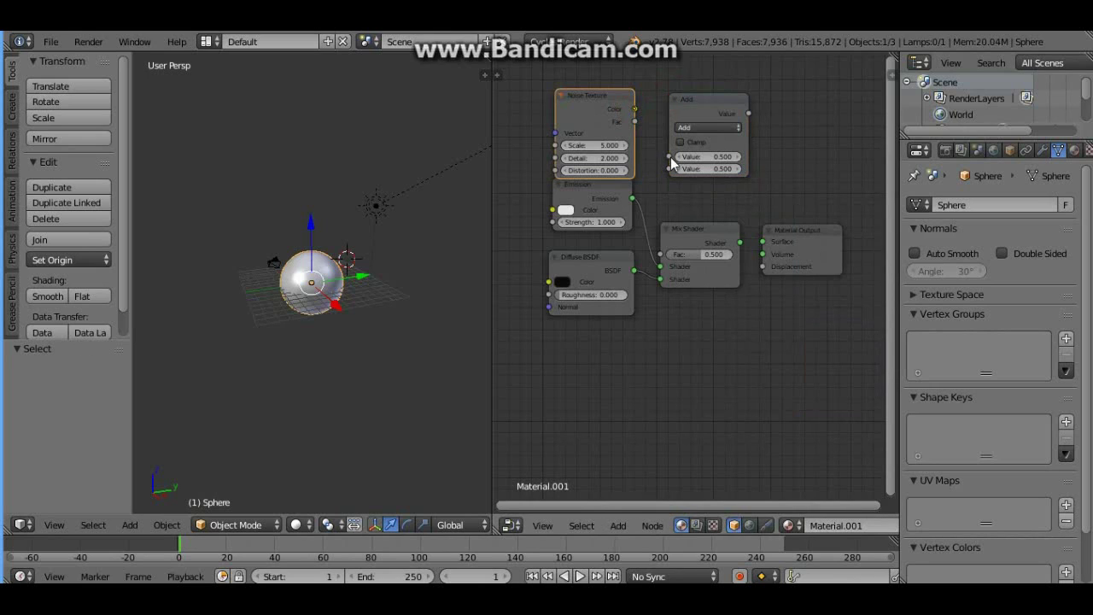
- Set the Math node to Multiply by 2 and wire it into the Mix Shader factor
{"action": "left_click", "coordinate": [707, 130]}
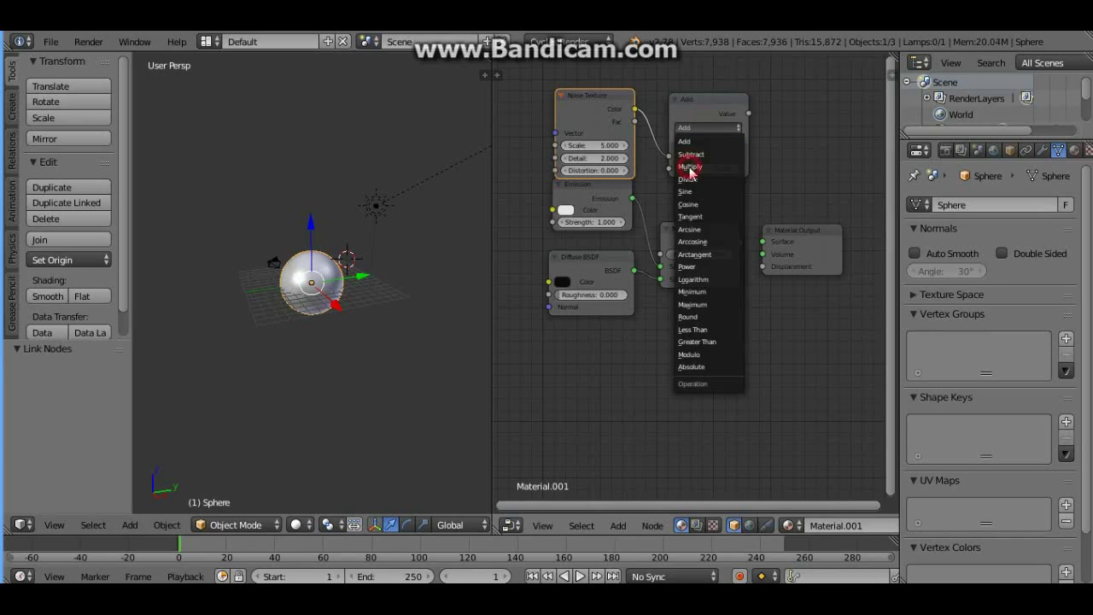
{"action": "left_click", "coordinate": [693, 166]}
{"action": "left_click", "coordinate": [747, 117]}
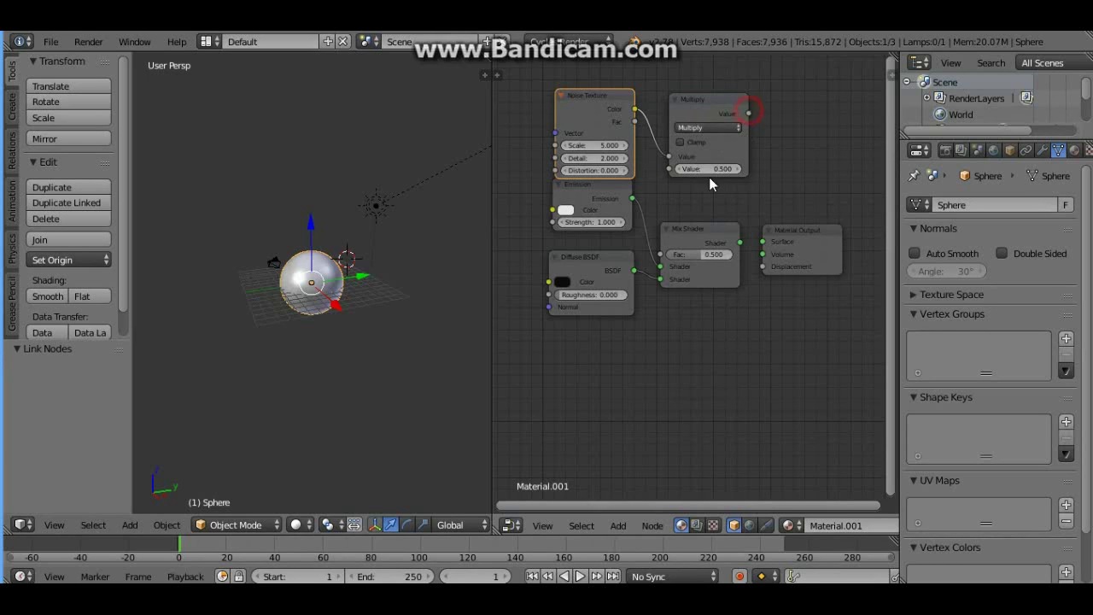
{"action": "left_click_drag", "start_coordinate": [748, 113], "coordinate": [660, 254]}
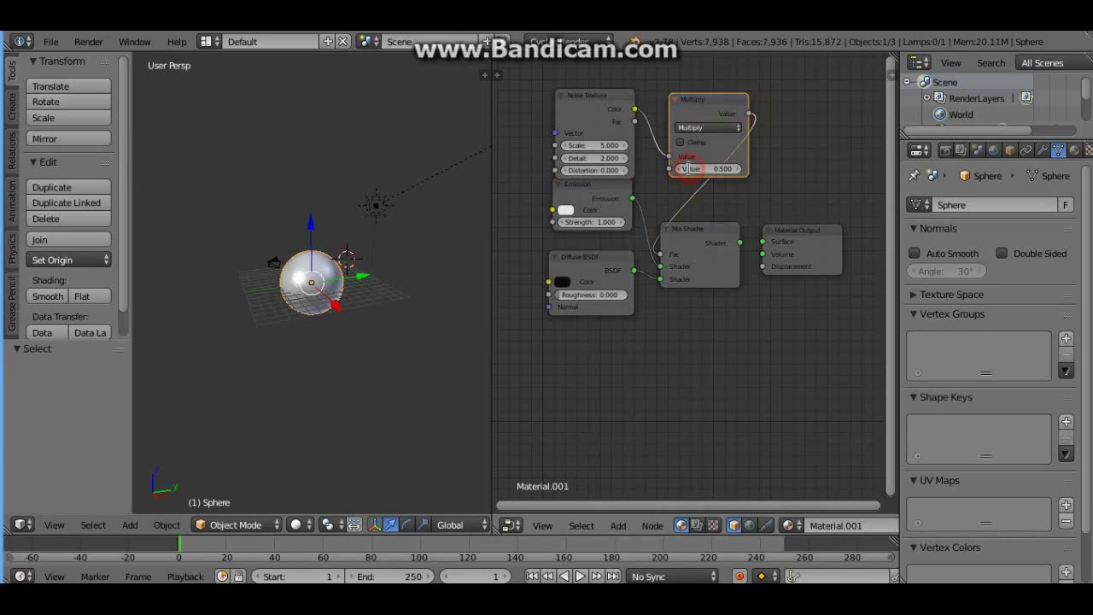
{"action": "left_click", "coordinate": [685, 168]}
{"action": "key", "text": "Return"}
{"action": "left_click", "coordinate": [590, 221]}
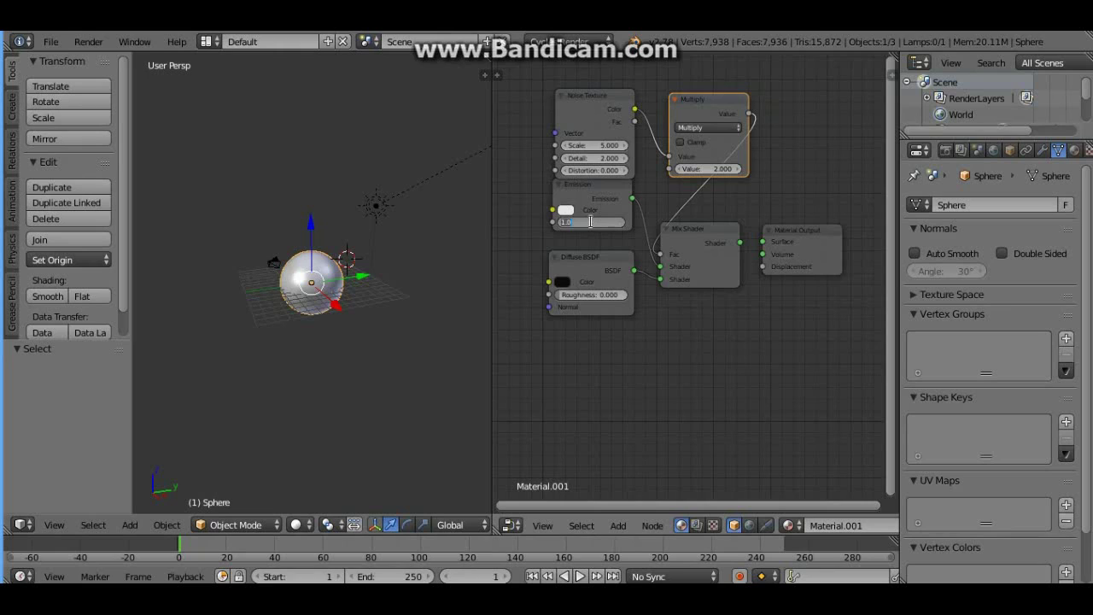
- Set Emission strength to 0.8 and connect the Mix Shader to the Material Output Surface
{"action": "type", "text": "0.8"}
{"action": "key", "text": "Return"}
{"action": "left_click_drag", "start_coordinate": [742, 242], "coordinate": [762, 246]}
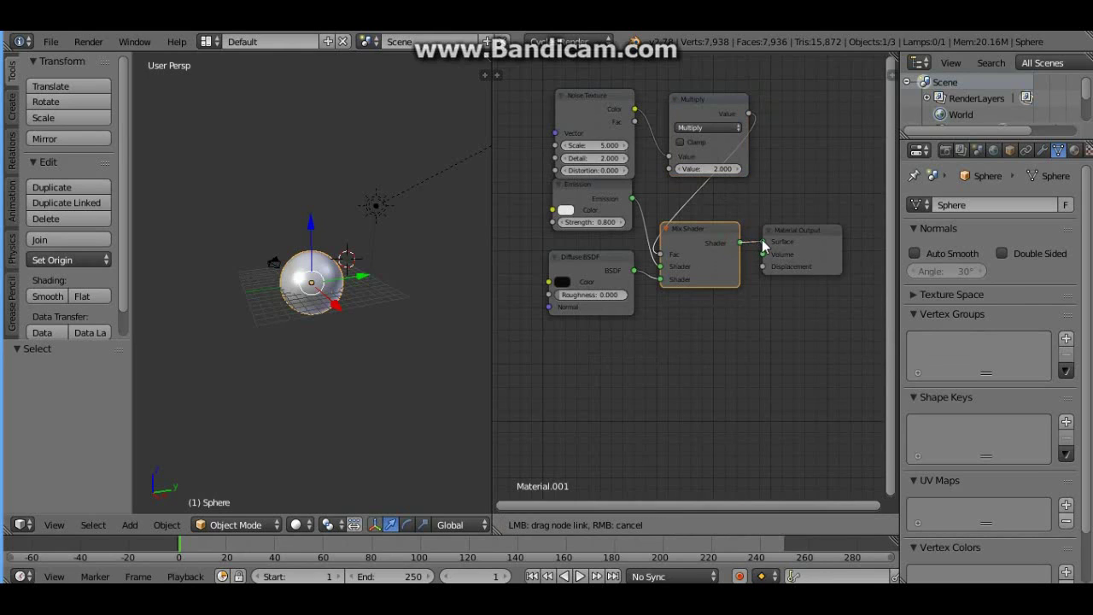
{"action": "left_click_drag", "start_coordinate": [764, 247], "coordinate": [764, 243]}
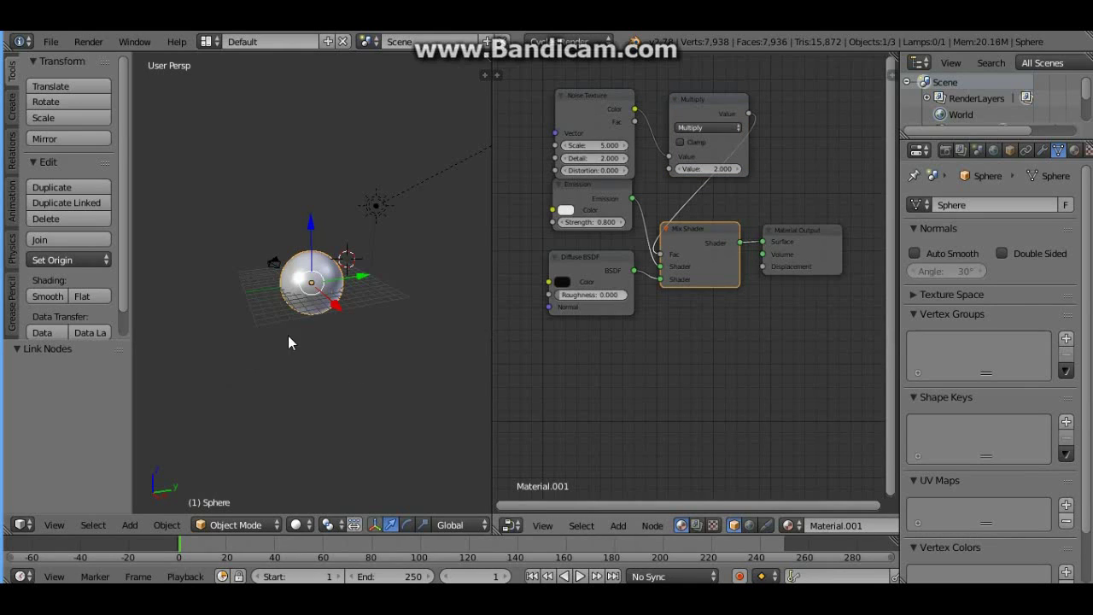
{"action": "scroll", "coordinate": [307, 356], "scroll_direction": "up", "scroll_amount": 1}
{"action": "scroll", "coordinate": [303, 367], "scroll_direction": "up", "scroll_amount": 2}
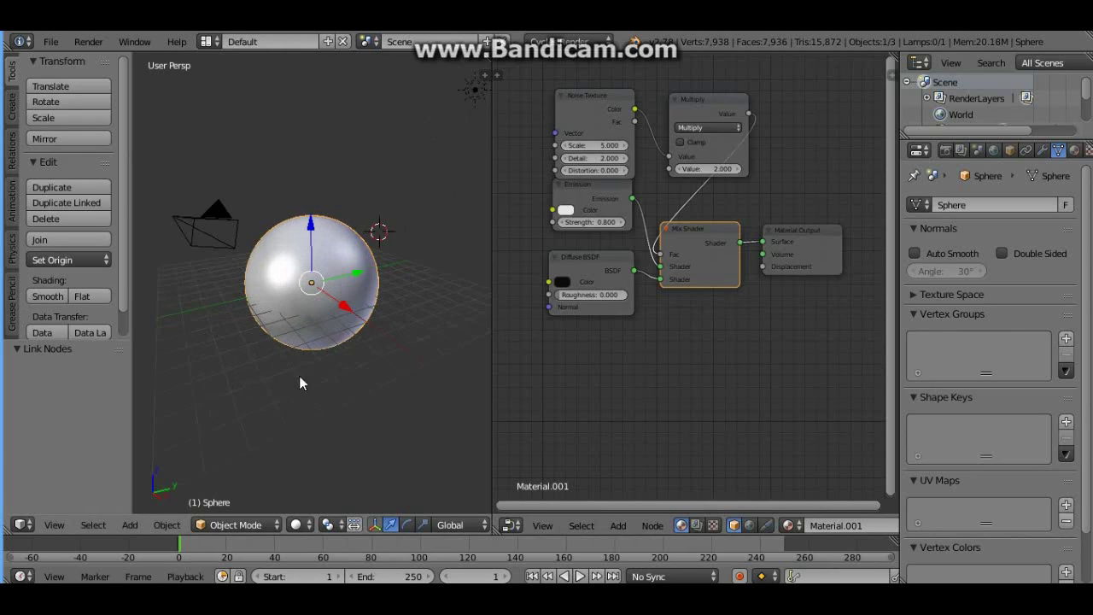
{"action": "scroll", "coordinate": [299, 380], "scroll_direction": "up", "scroll_amount": 2}
{"action": "left_click", "coordinate": [296, 524]}
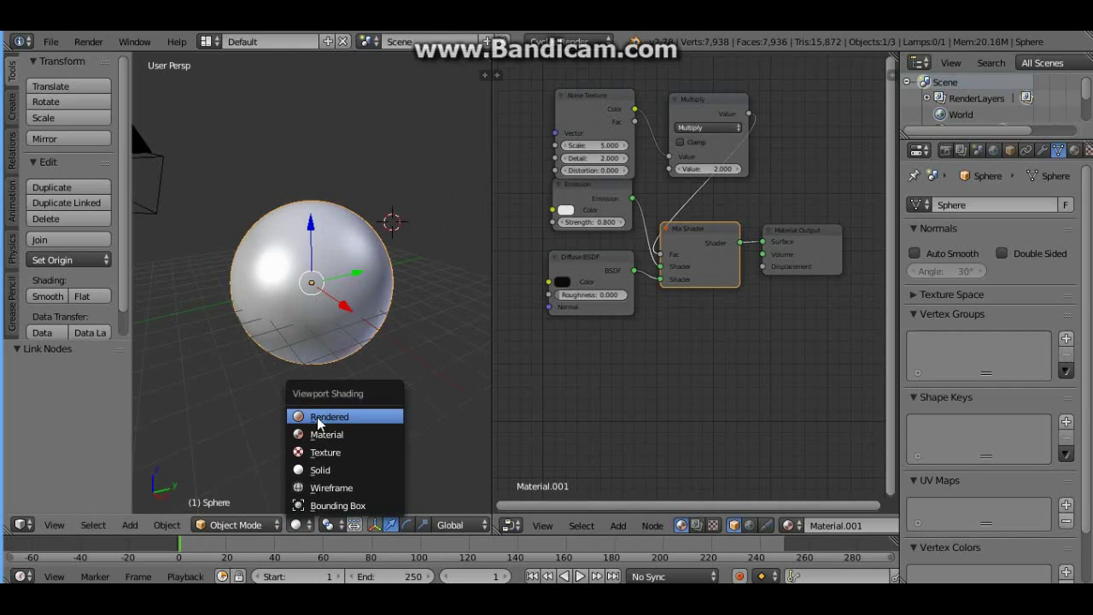
- Switch the viewport to Rendered shading to preview the glowing noise patches on the dark sphere
{"action": "left_click", "coordinate": [317, 418]}
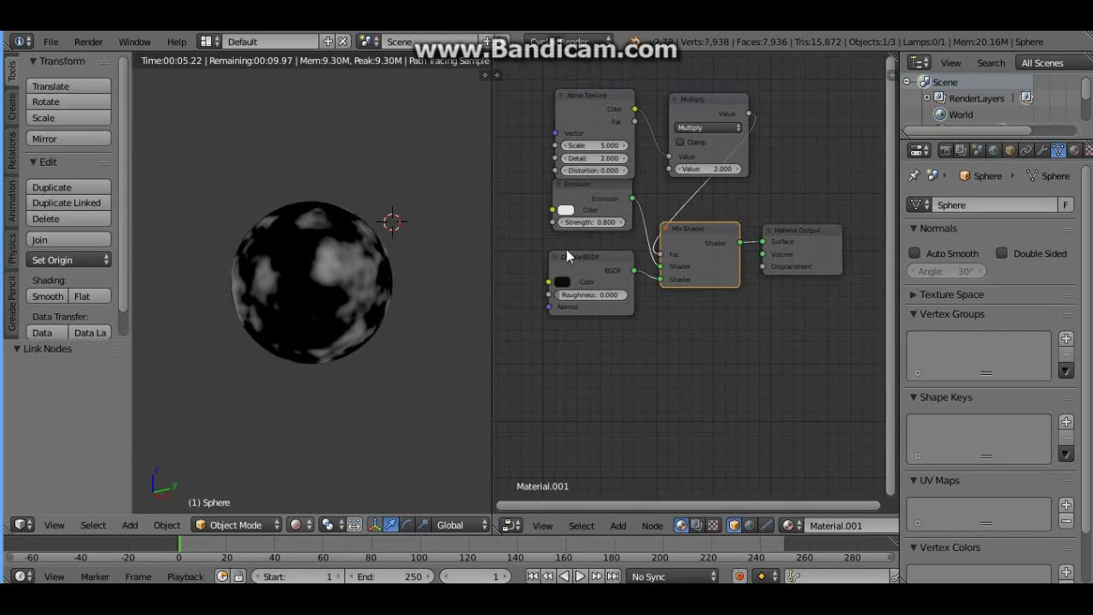
{"action": "left_click", "coordinate": [709, 170]}
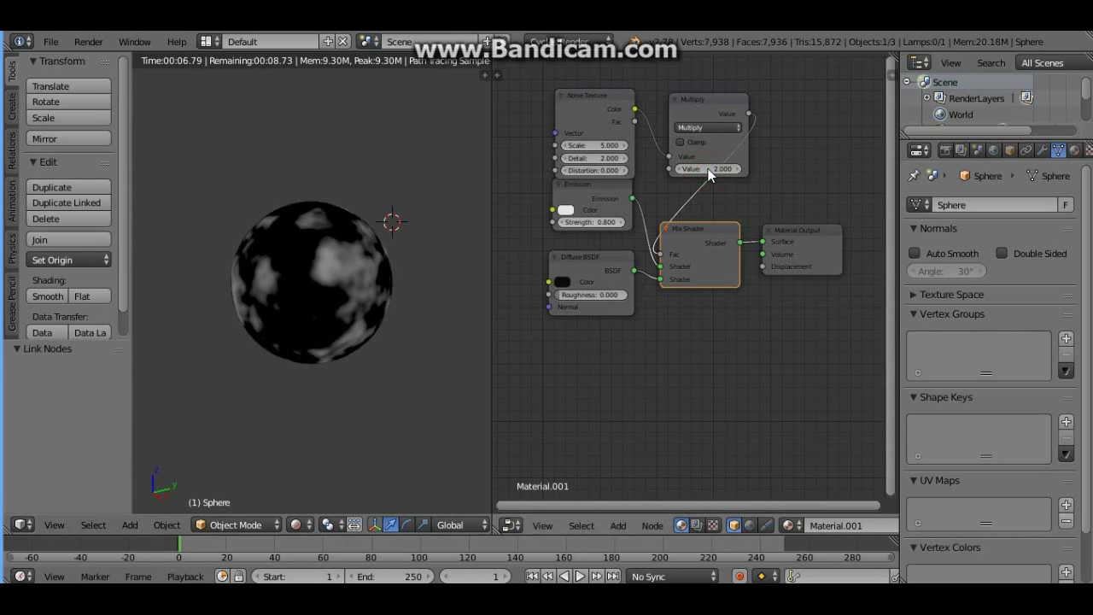
{"action": "left_click", "coordinate": [704, 167]}
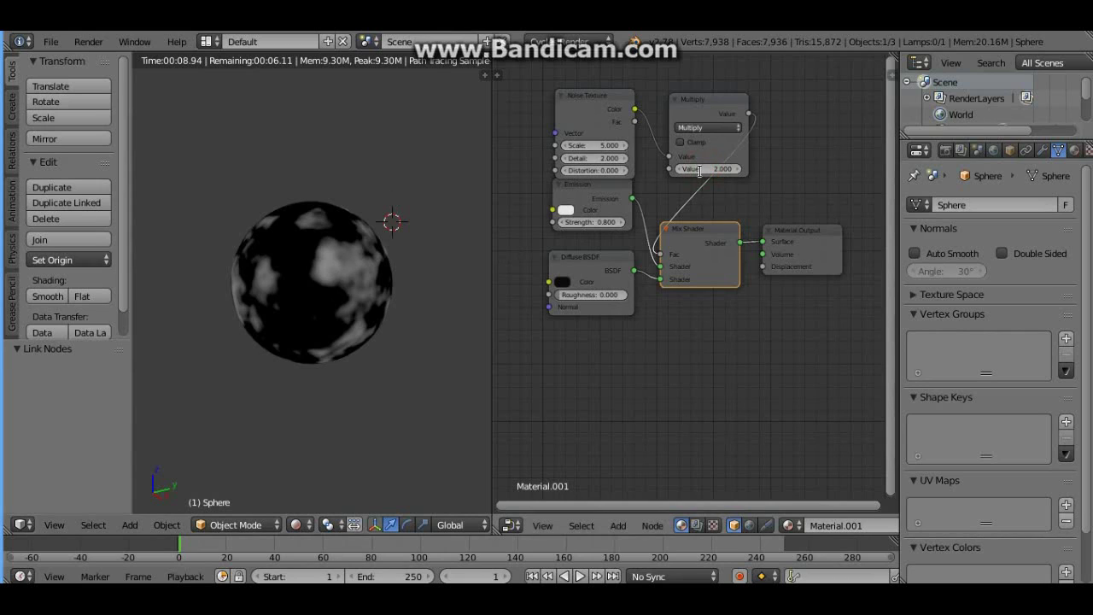
{"action": "left_click", "coordinate": [699, 169]}
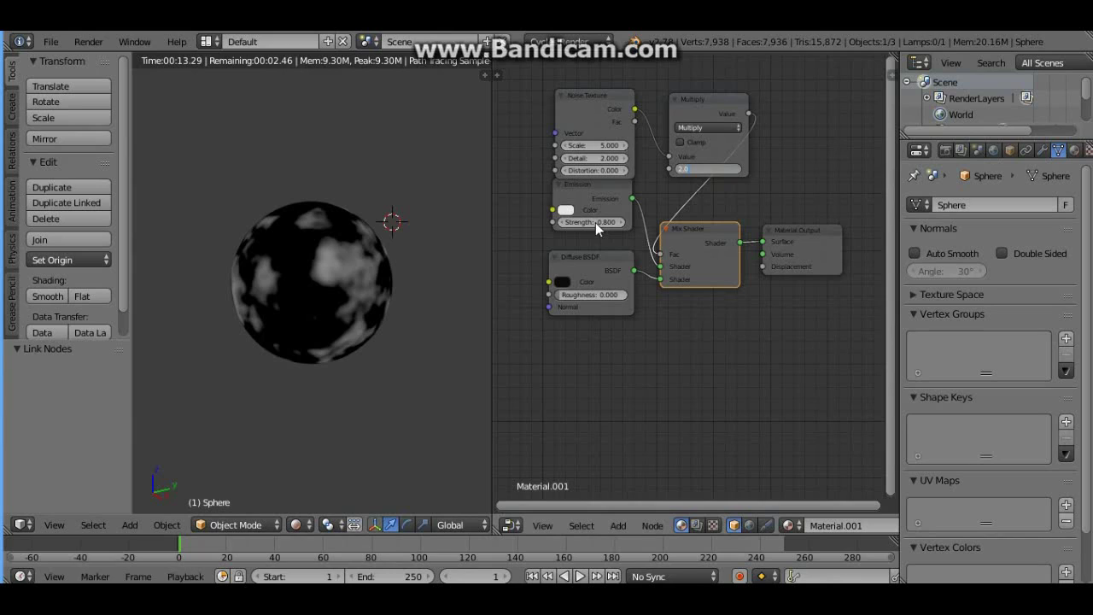
- Try a Multiply value of 0.8 and set the Emission strength to 1
{"action": "key", "text": "Return"}
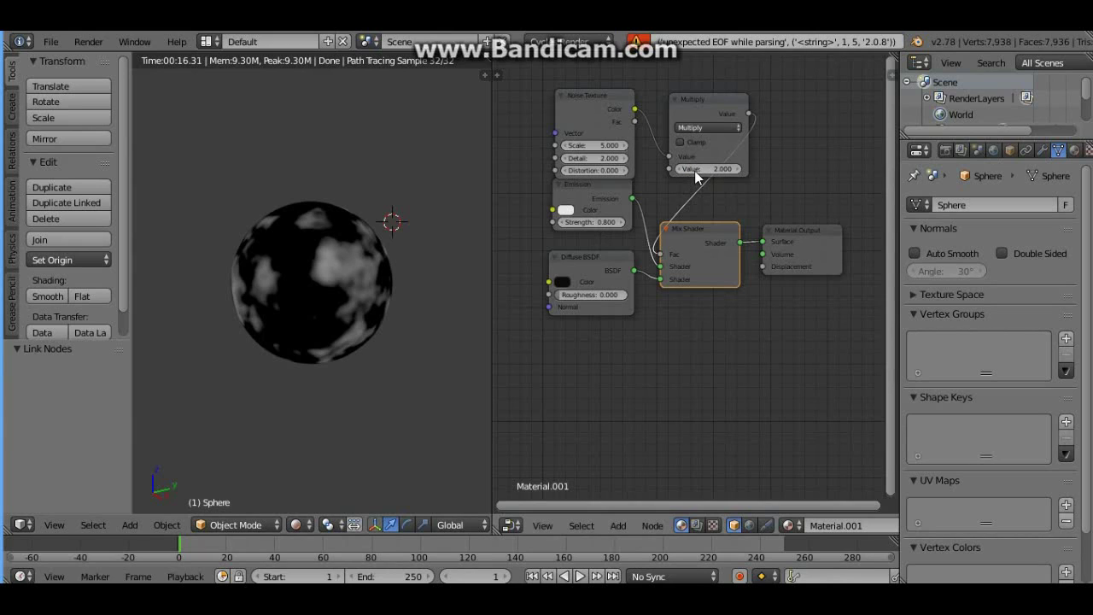
{"action": "left_click", "coordinate": [693, 169]}
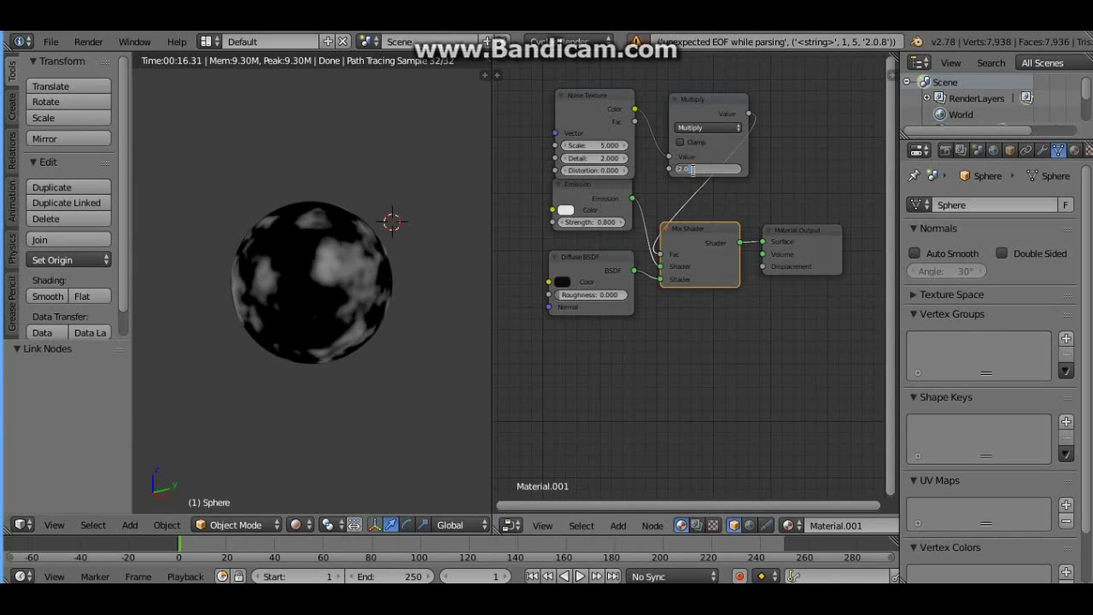
{"action": "key", "text": "BackSpace"}
{"action": "key", "text": "BackSpace"}
{"action": "key", "text": "BackSpace"}
{"action": "key", "text": "Return"}
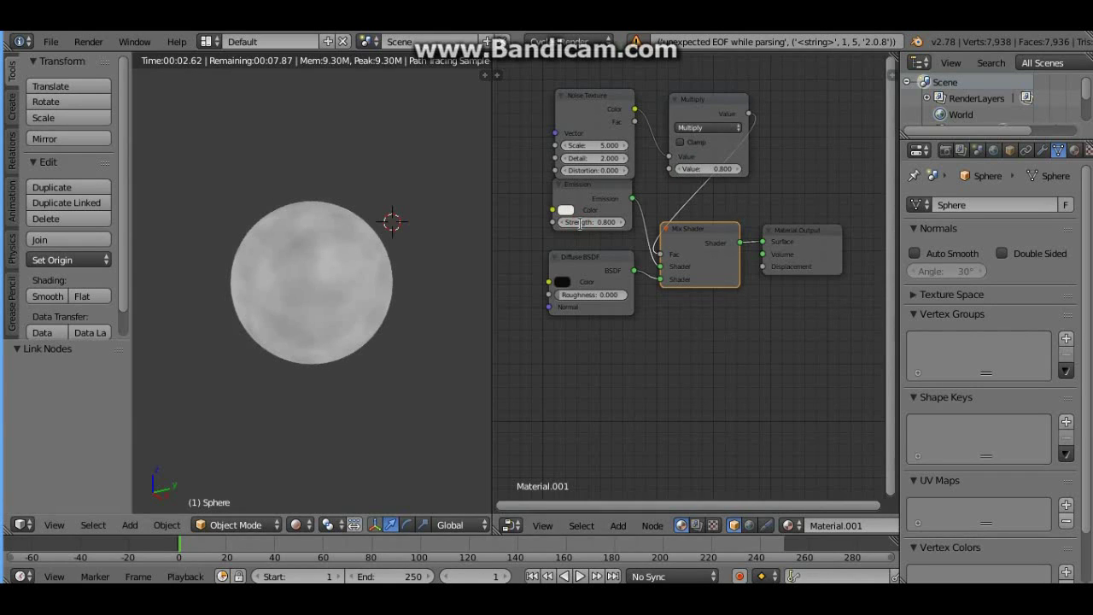
{"action": "left_click", "coordinate": [580, 223]}
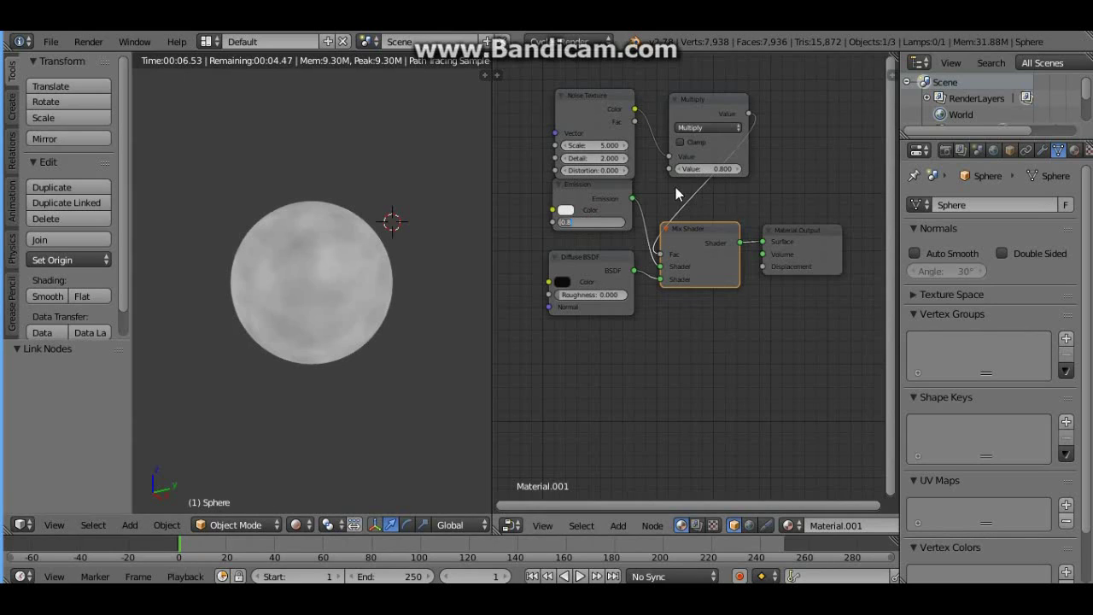
{"action": "type", "text": "1"}
{"action": "key", "text": "Return"}
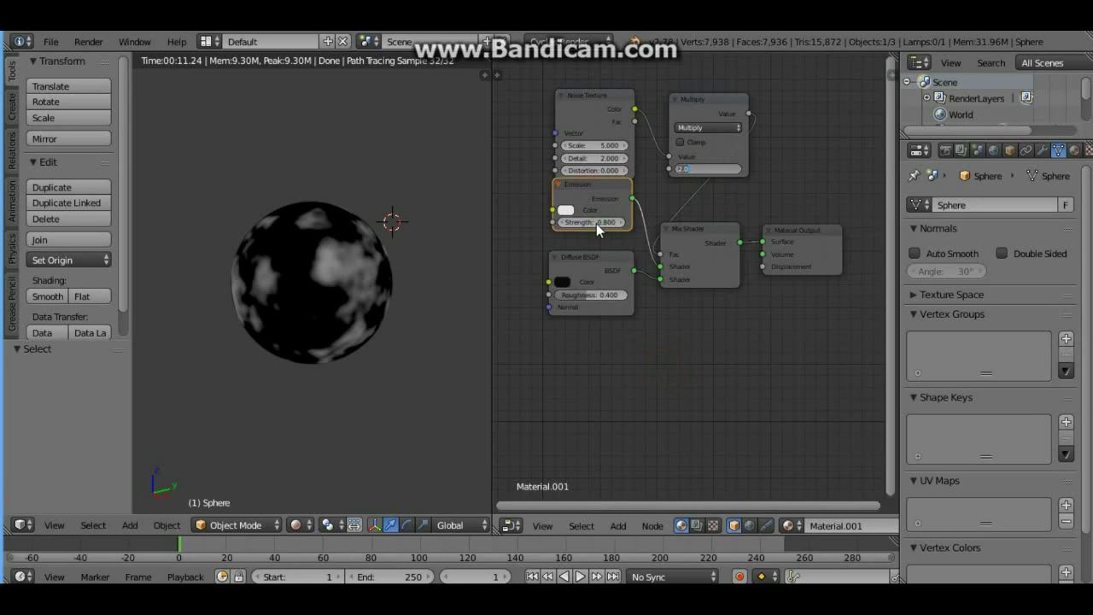
- Restore the Multiply value to 2 and set the Emission strength to 0.81
{"action": "key", "text": "Return"}
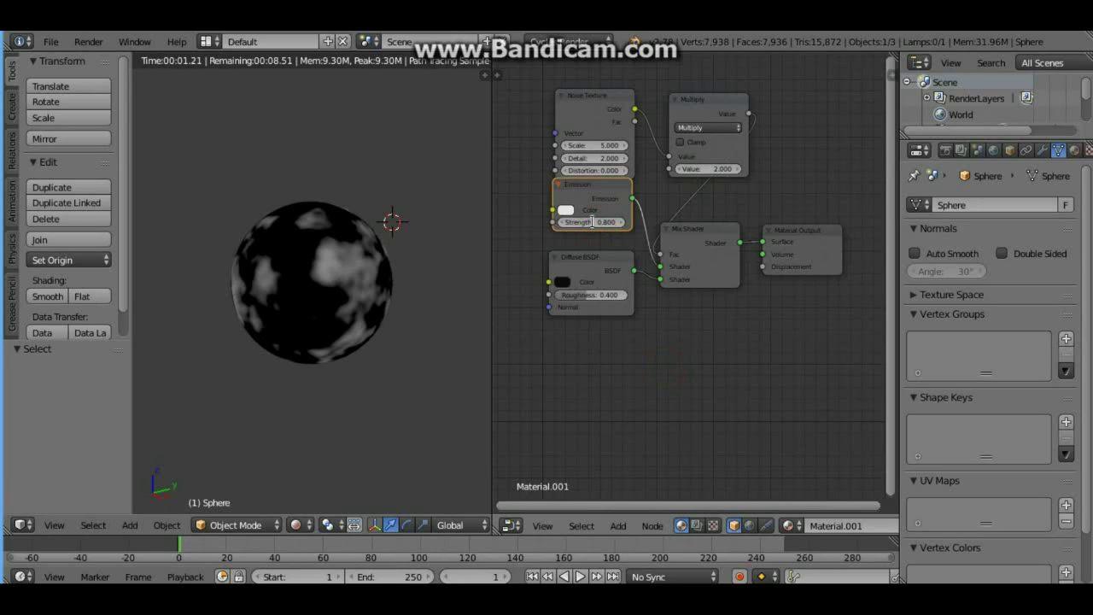
{"action": "left_click", "coordinate": [591, 222]}
{"action": "type", "text": "0.81"}
{"action": "key", "text": "Return"}
- Change the Multiply node's value to 1.4
{"action": "left_click", "coordinate": [695, 169]}
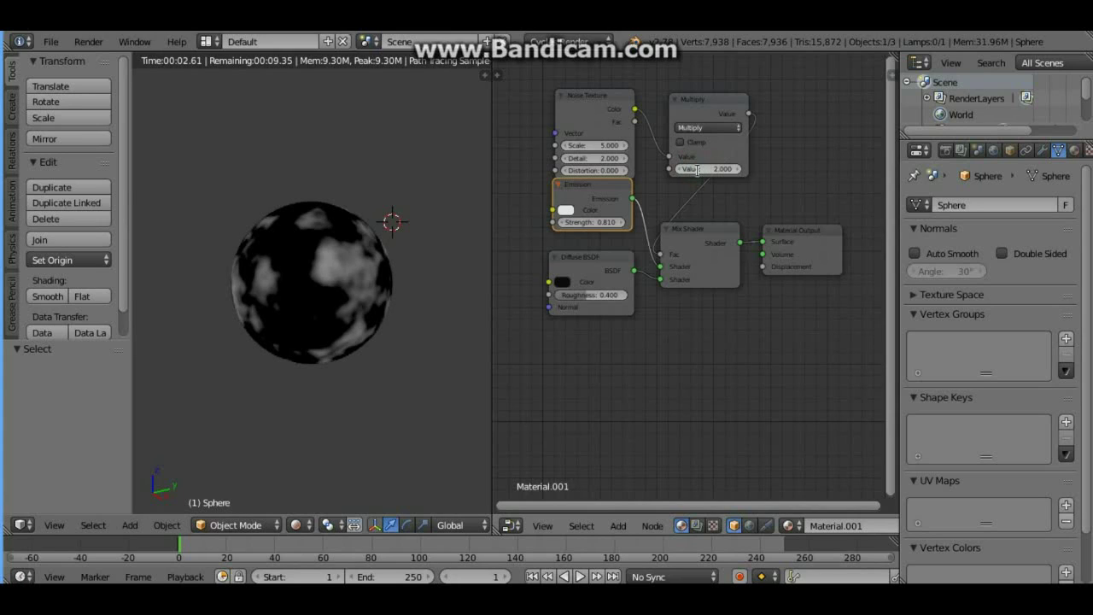
{"action": "left_click", "coordinate": [697, 170]}
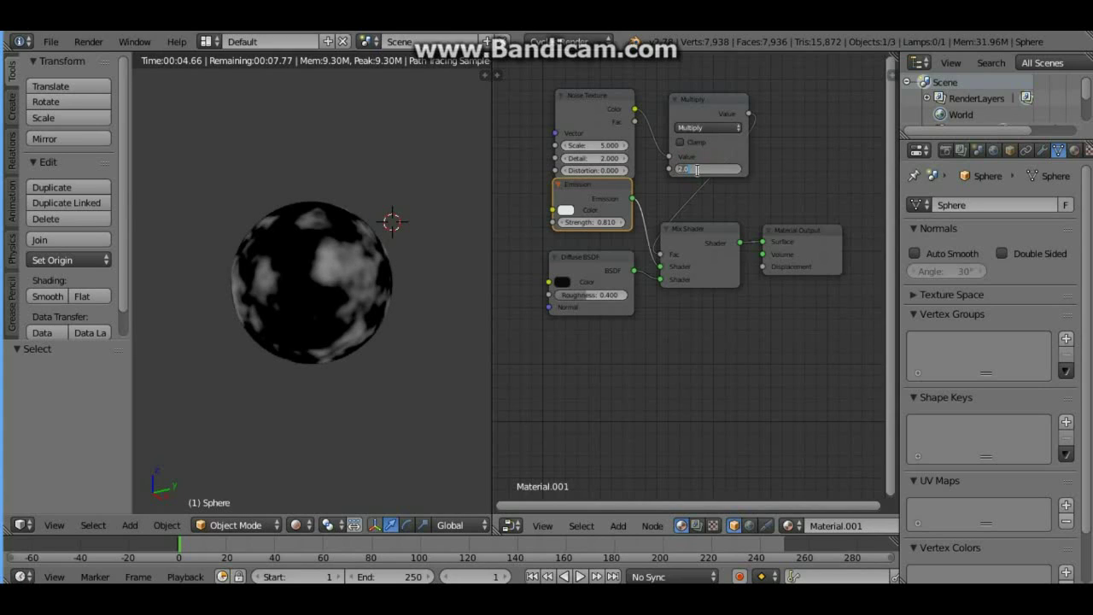
{"action": "type", "text": "1.4"}
{"action": "key", "text": "Return"}
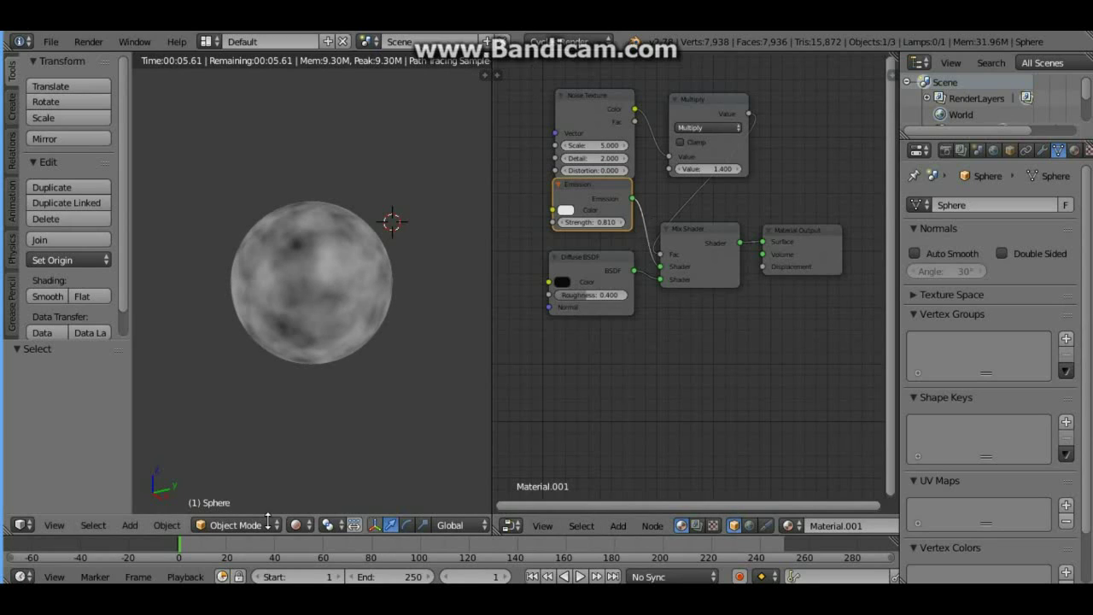
{"action": "left_click", "coordinate": [296, 527]}
- Switch the viewport to Solid shading and join the node editor into the 3D viewport
{"action": "left_click", "coordinate": [296, 526]}
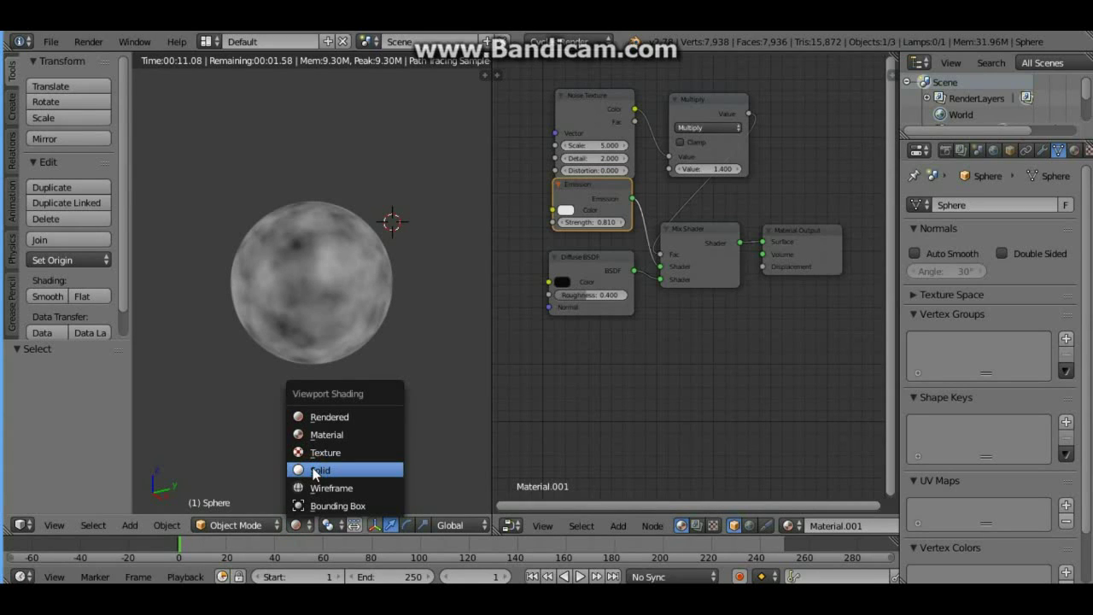
{"action": "left_click", "coordinate": [315, 471]}
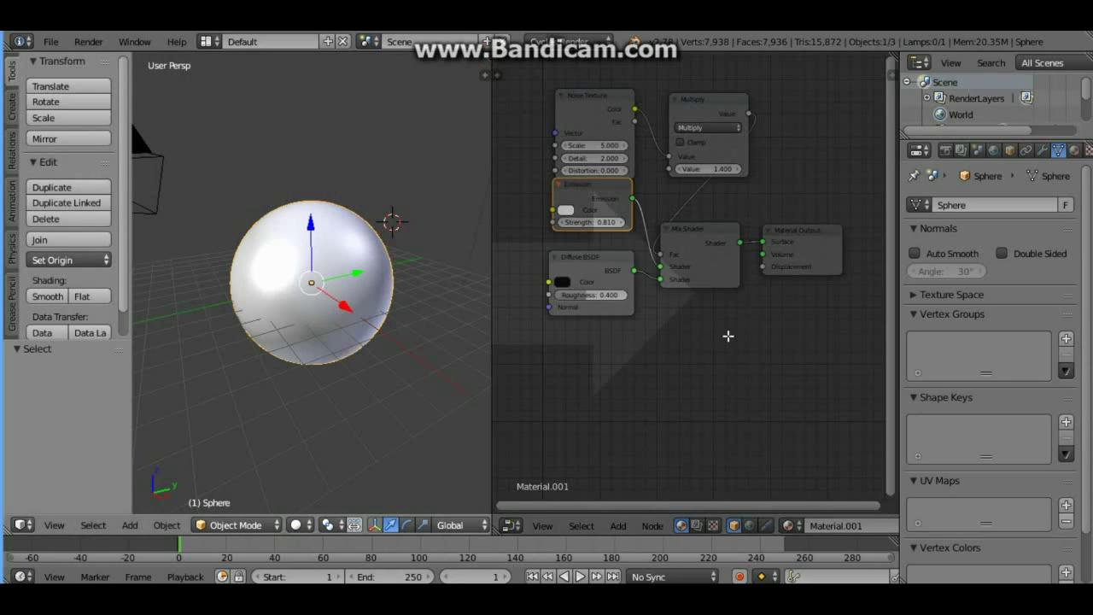
{"action": "left_click_drag", "start_coordinate": [720, 343], "coordinate": [721, 343]}
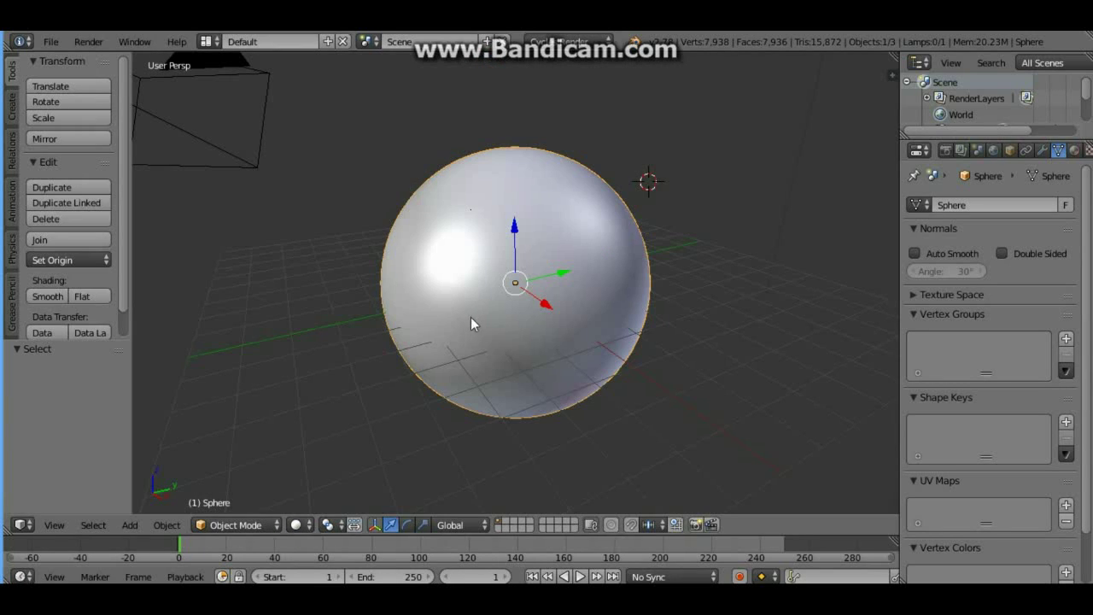
- Give the camera a Track To constraint (Ctrl+T) targeting the sphere, then reselect the camera
{"action": "scroll", "coordinate": [500, 312], "scroll_direction": "down", "scroll_amount": 2}
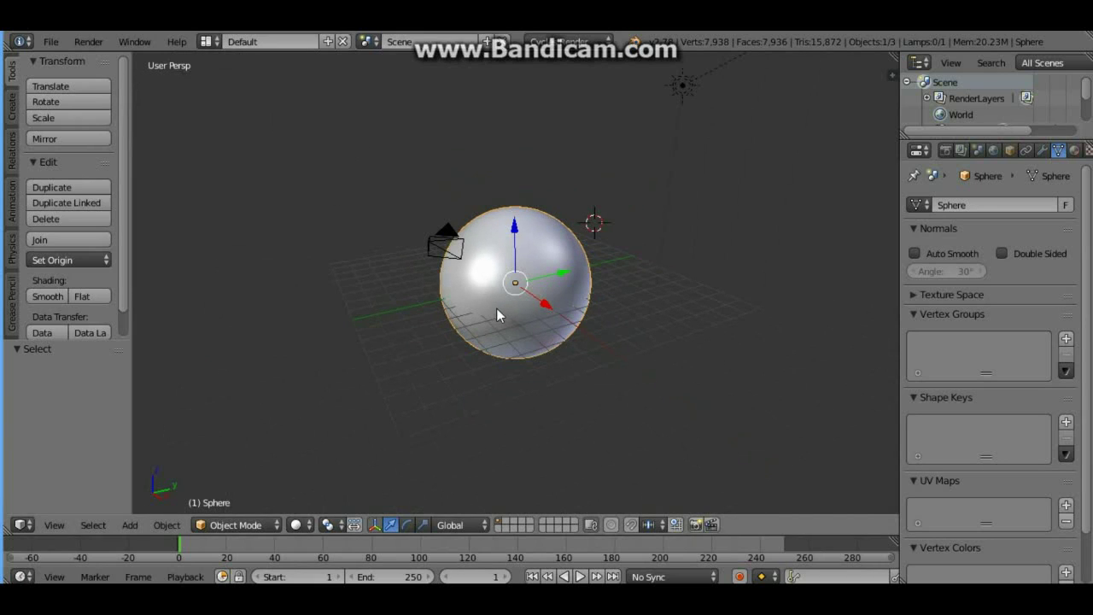
{"action": "right_click", "coordinate": [439, 240]}
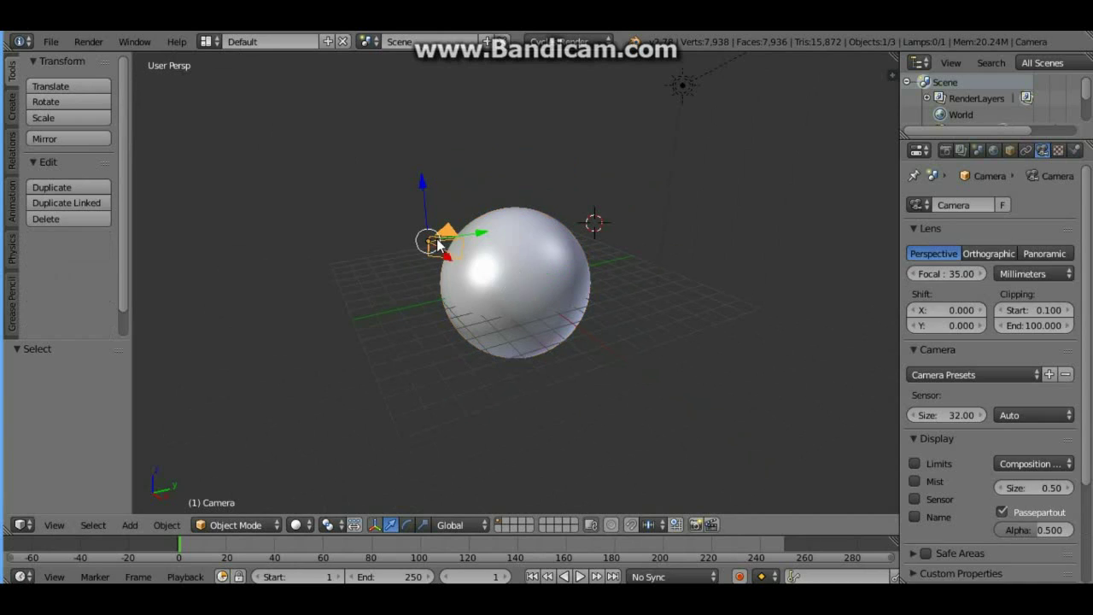
{"action": "right_click", "coordinate": [524, 292], "text": "shift"}
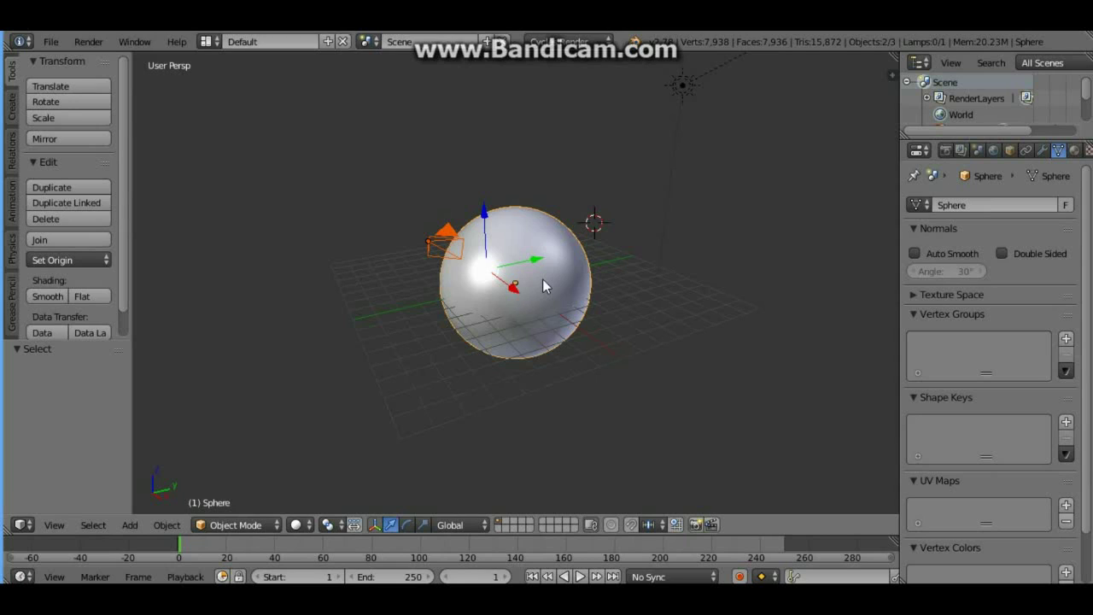
{"action": "key", "text": "ctrl+t"}
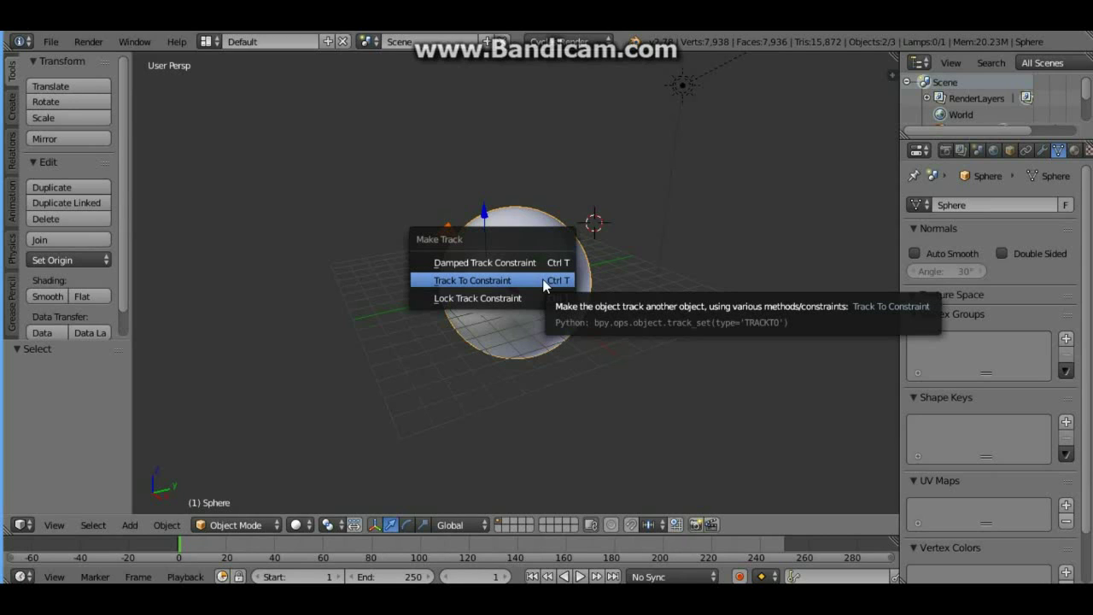
{"action": "left_click", "coordinate": [543, 281]}
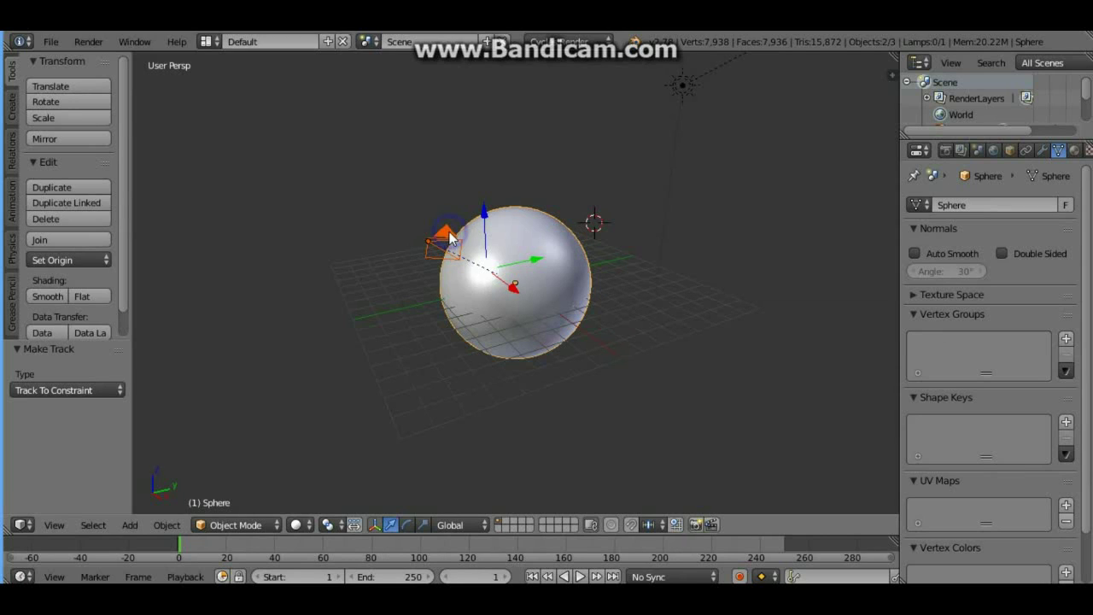
{"action": "right_click", "coordinate": [445, 240]}
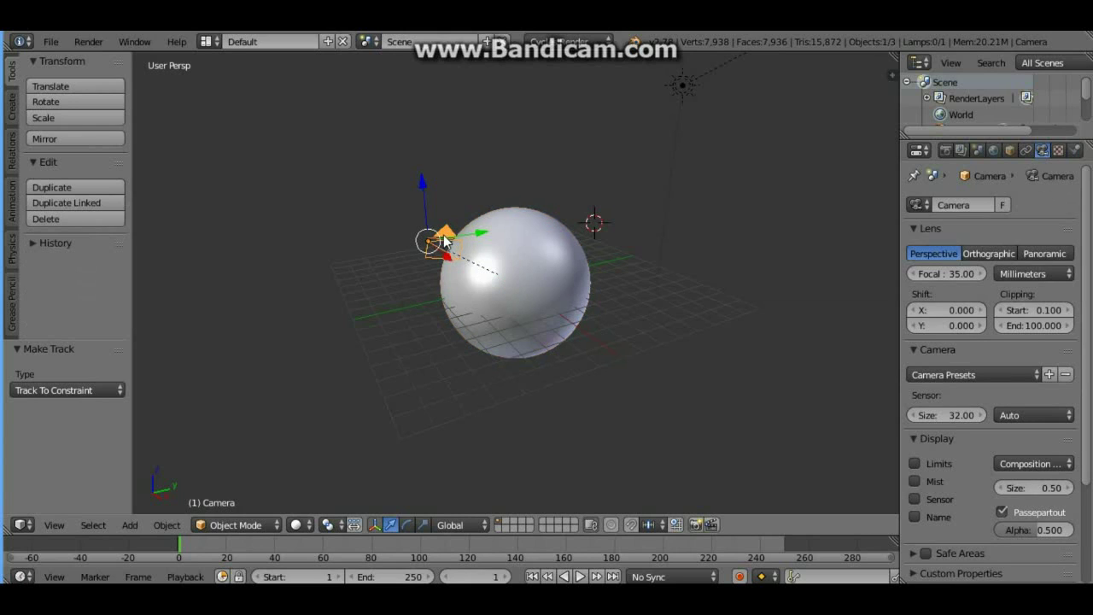
- Enter camera view and enable Lock Camera to View in the sidebar
{"action": "key", "text": "KP_0"}
{"action": "scroll", "coordinate": [461, 265], "scroll_direction": "down", "scroll_amount": 1}
{"action": "scroll", "coordinate": [468, 278], "scroll_direction": "down", "scroll_amount": 1}
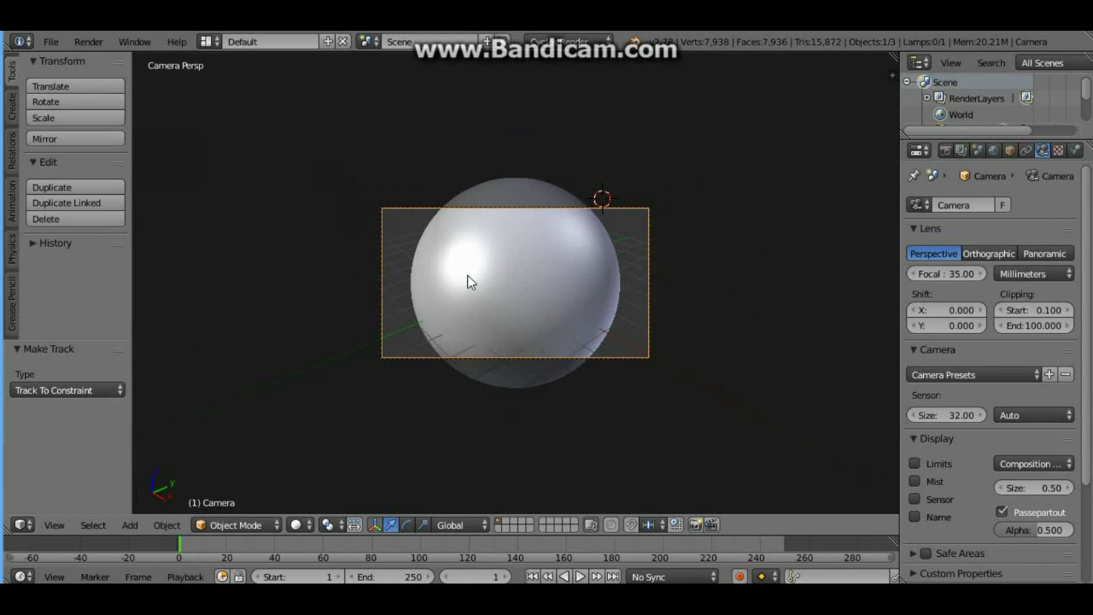
{"action": "scroll", "coordinate": [467, 275], "scroll_direction": "up", "scroll_amount": 1}
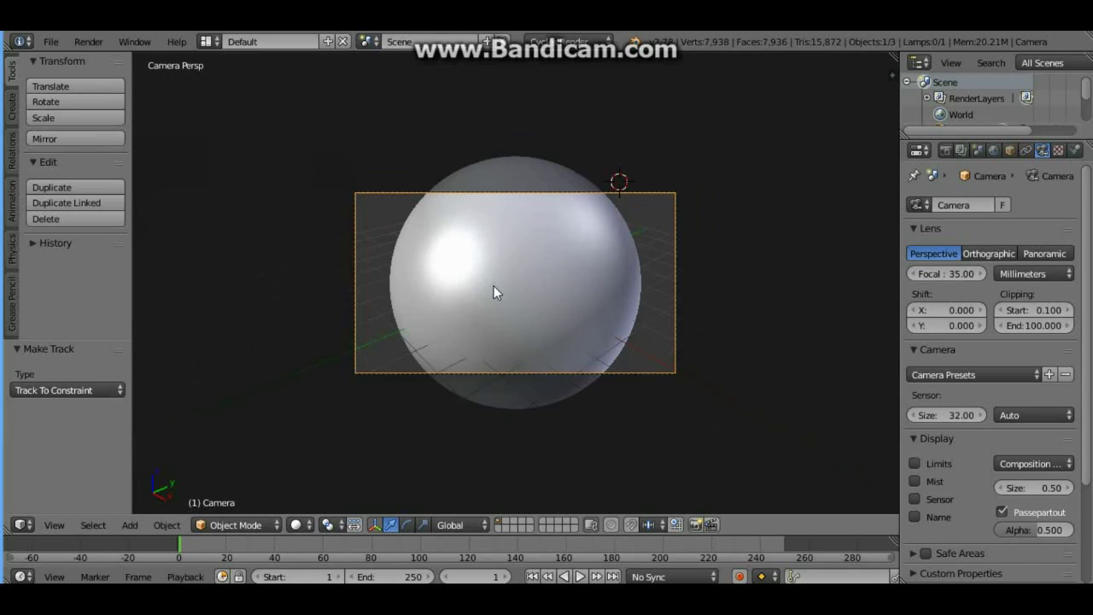
{"action": "scroll", "coordinate": [493, 292], "scroll_direction": "up", "scroll_amount": 1}
{"action": "scroll", "coordinate": [490, 294], "scroll_direction": "up", "scroll_amount": 1}
{"action": "key", "text": "n"}
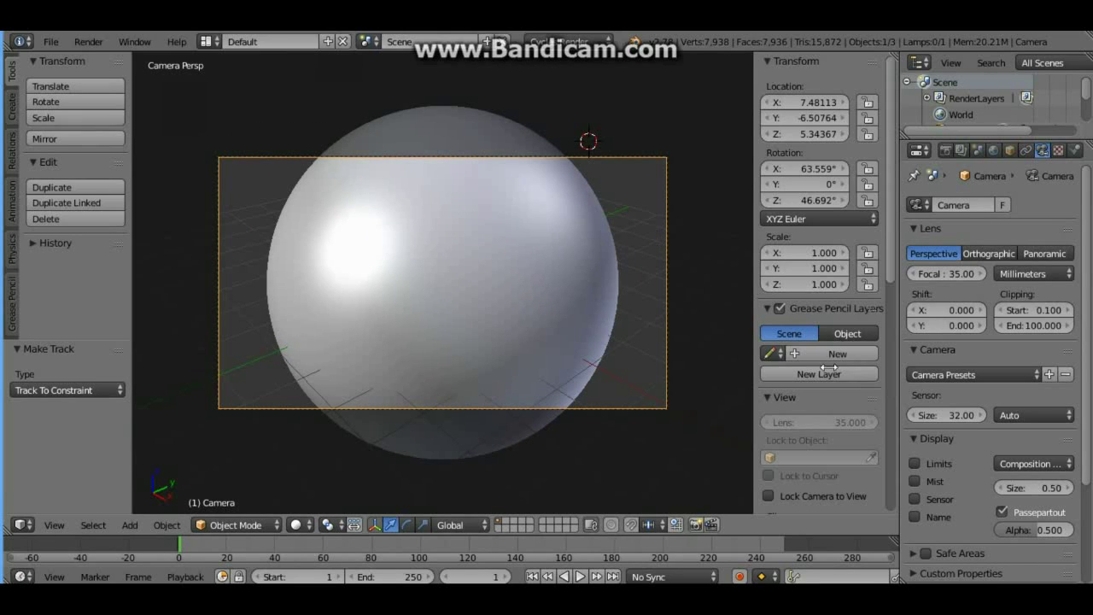
{"action": "scroll", "coordinate": [807, 417], "scroll_direction": "down", "scroll_amount": 1}
{"action": "scroll", "coordinate": [794, 461], "scroll_direction": "down", "scroll_amount": 2}
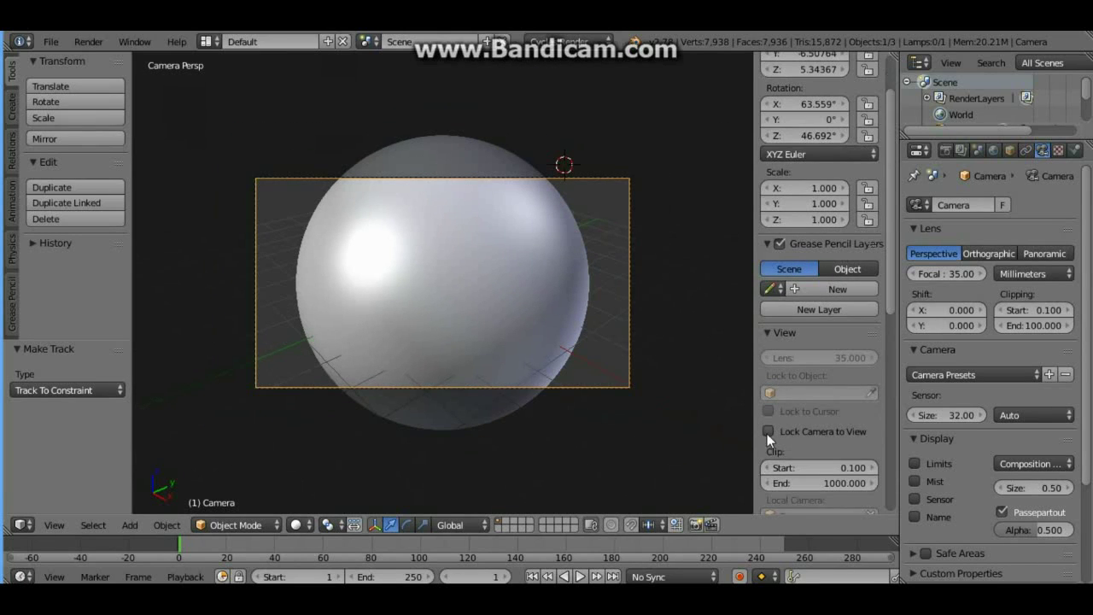
{"action": "left_click", "coordinate": [767, 433]}
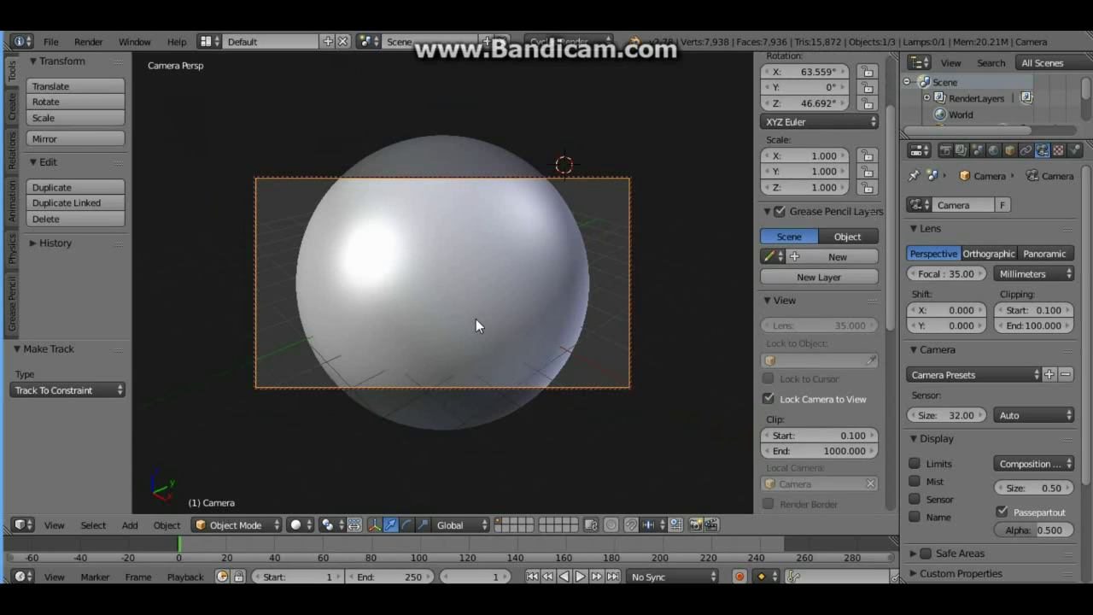
- Orbit and zoom the locked camera so the sphere sits centred in frame
{"action": "scroll", "coordinate": [475, 318], "scroll_direction": "down", "scroll_amount": 1}
{"action": "scroll", "coordinate": [476, 320], "scroll_direction": "down", "scroll_amount": 1}
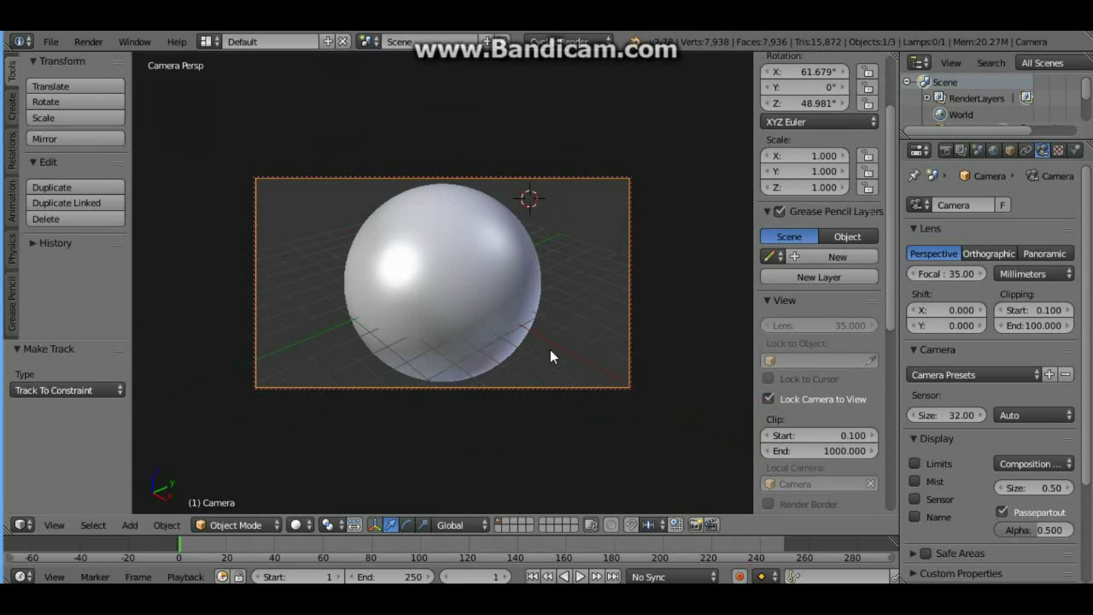
{"action": "mouse_move", "coordinate": [524, 354]}
{"action": "middle_mouse_down"}
{"action": "mouse_move", "coordinate": [468, 343]}
{"action": "mouse_move", "coordinate": [467, 306]}
{"action": "middle_mouse_up"}
{"action": "scroll", "coordinate": [469, 336], "scroll_direction": "down", "scroll_amount": 1}
{"action": "scroll", "coordinate": [469, 336], "scroll_direction": "down", "scroll_amount": 1}
{"action": "scroll", "coordinate": [468, 337], "scroll_direction": "down", "scroll_amount": 1}
{"action": "scroll", "coordinate": [434, 282], "scroll_direction": "up", "scroll_amount": 1}
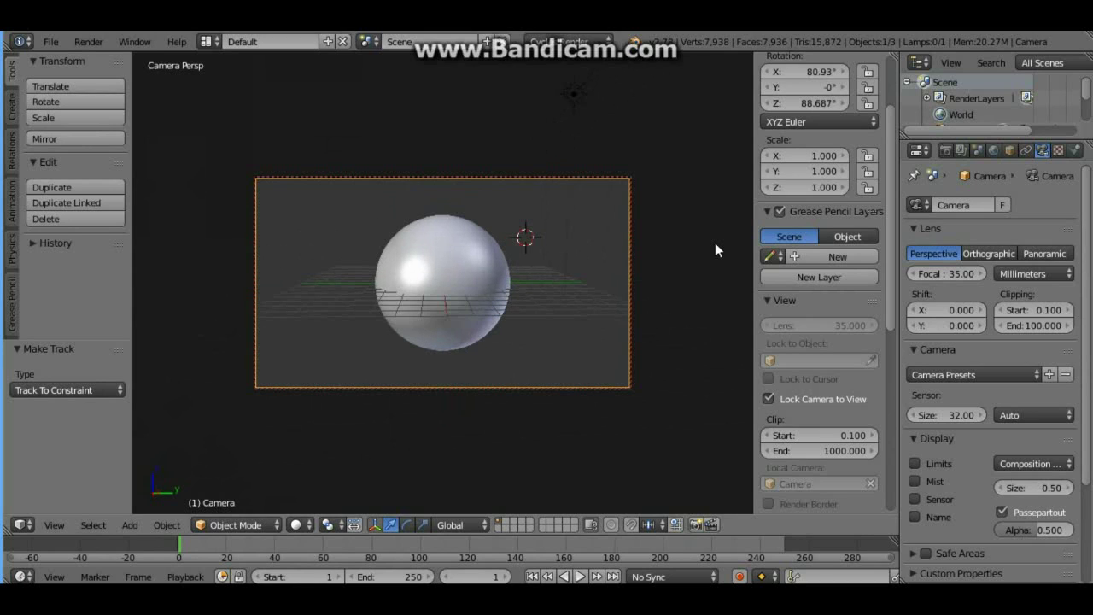
- Enable Use Nodes in World properties and set the background Color to Environment Texture
{"action": "key", "text": "n"}
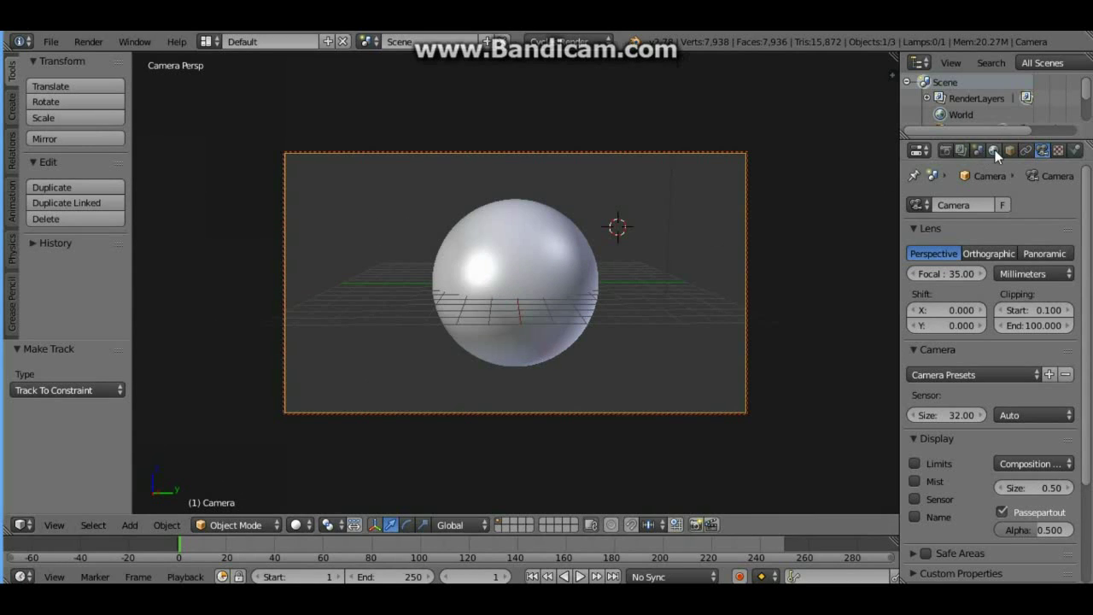
{"action": "left_click", "coordinate": [994, 151]}
{"action": "left_click", "coordinate": [1039, 292]}
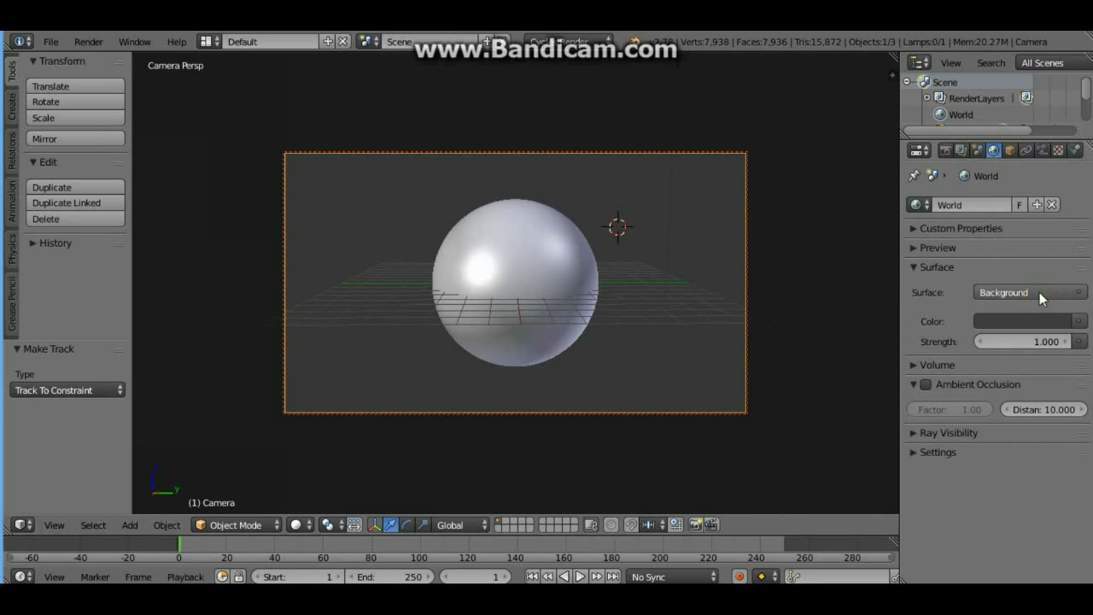
{"action": "left_click", "coordinate": [1076, 321]}
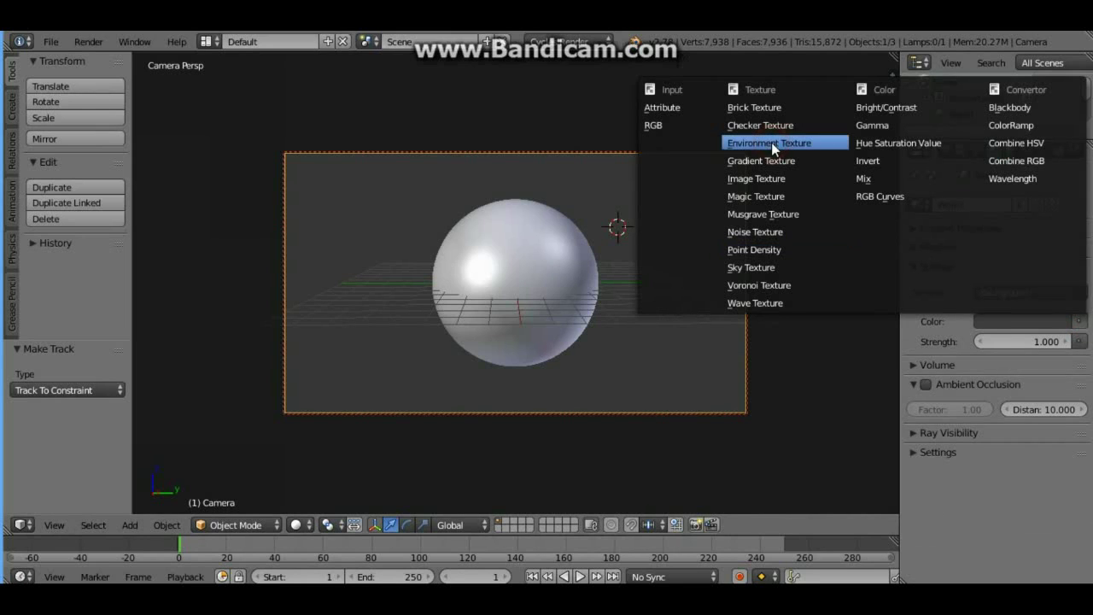
{"action": "left_click", "coordinate": [771, 143]}
- Open backgroundstars.jpg from the Desktop as the environment texture image
{"action": "left_click", "coordinate": [1047, 342]}
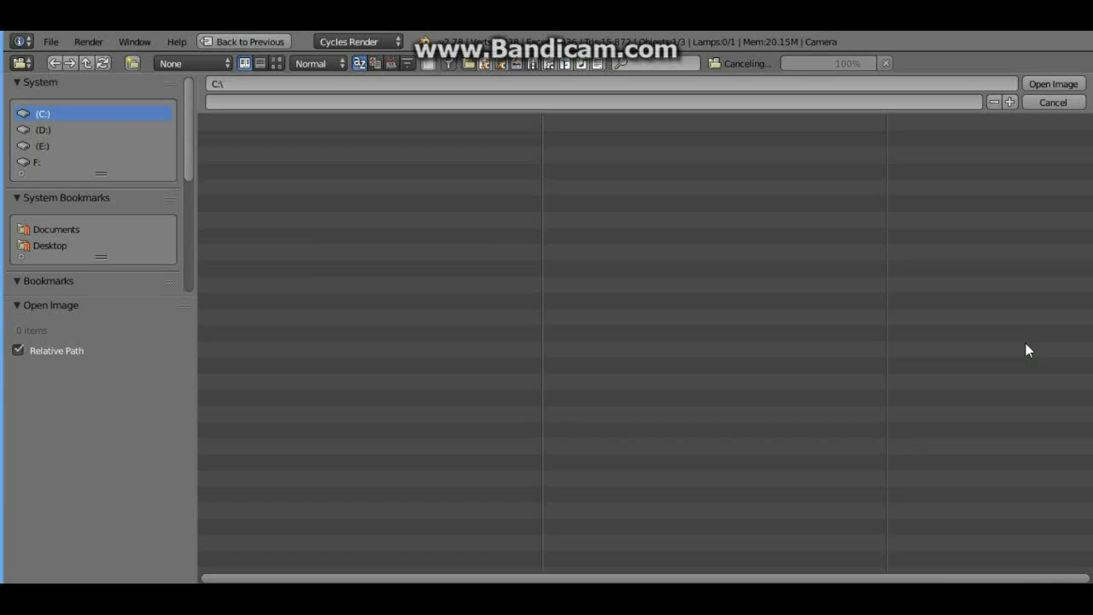
{"action": "left_click", "coordinate": [56, 244]}
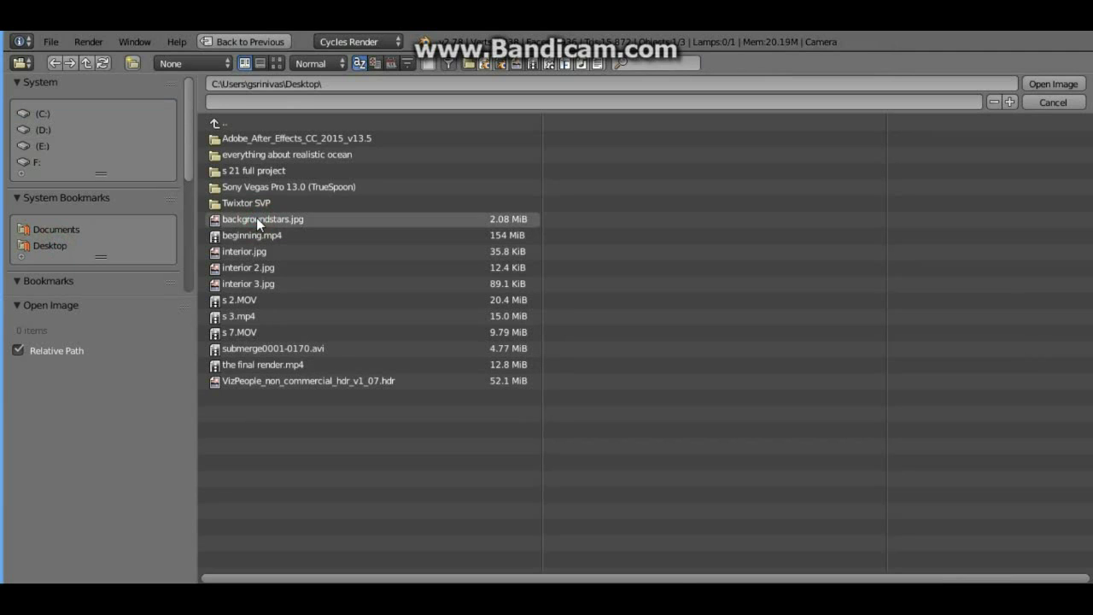
{"action": "left_click", "coordinate": [256, 217]}
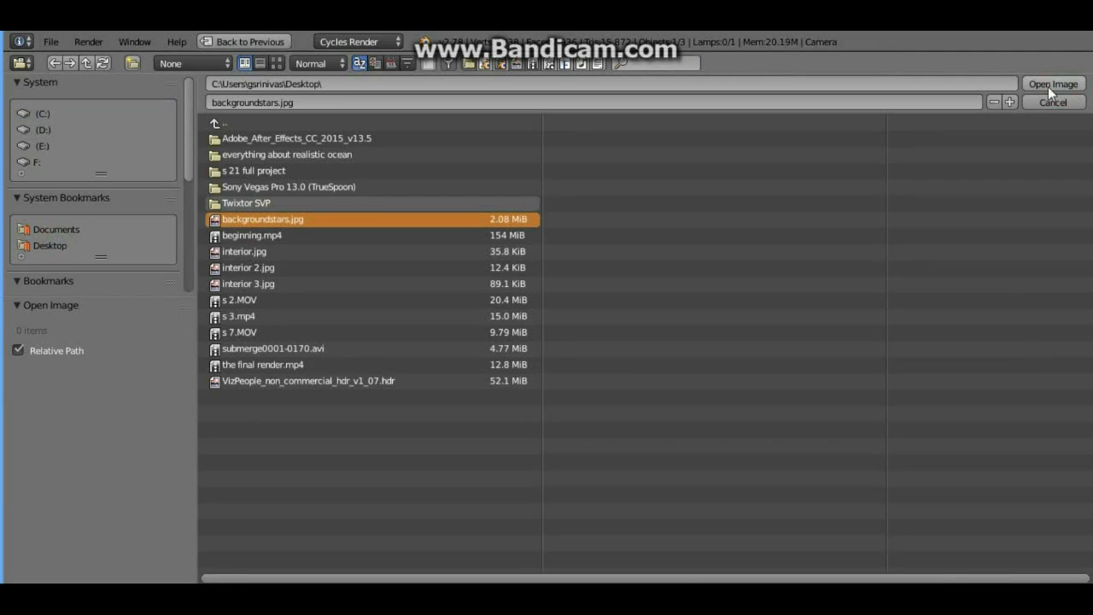
{"action": "left_click", "coordinate": [1049, 86]}
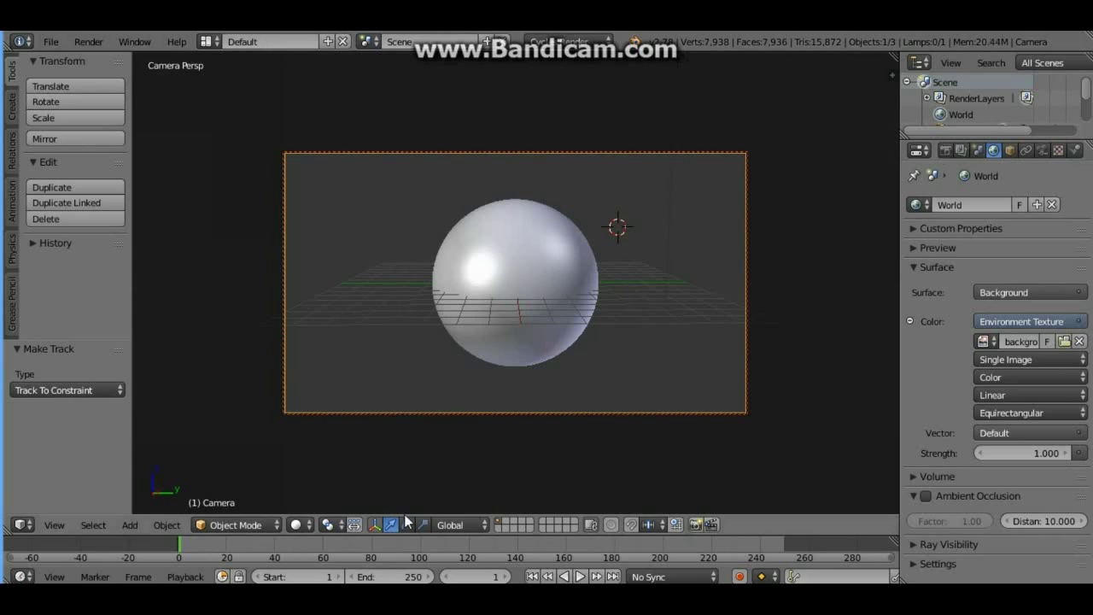
- Switch the viewport to Rendered shading to preview the moon against the starfield
{"action": "left_click", "coordinate": [299, 524]}
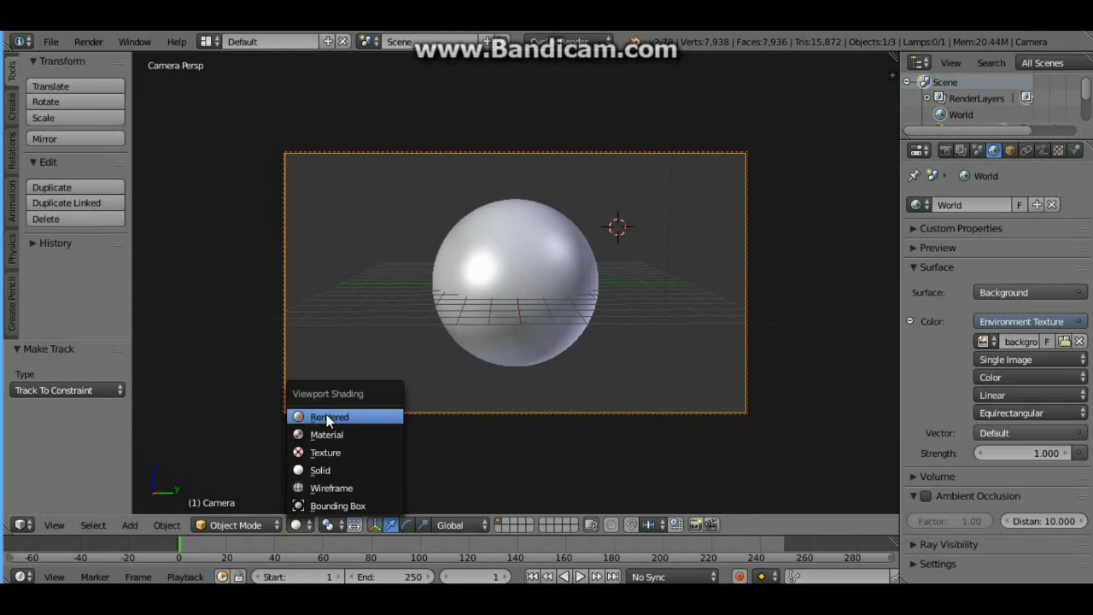
{"action": "left_click", "coordinate": [326, 416]}
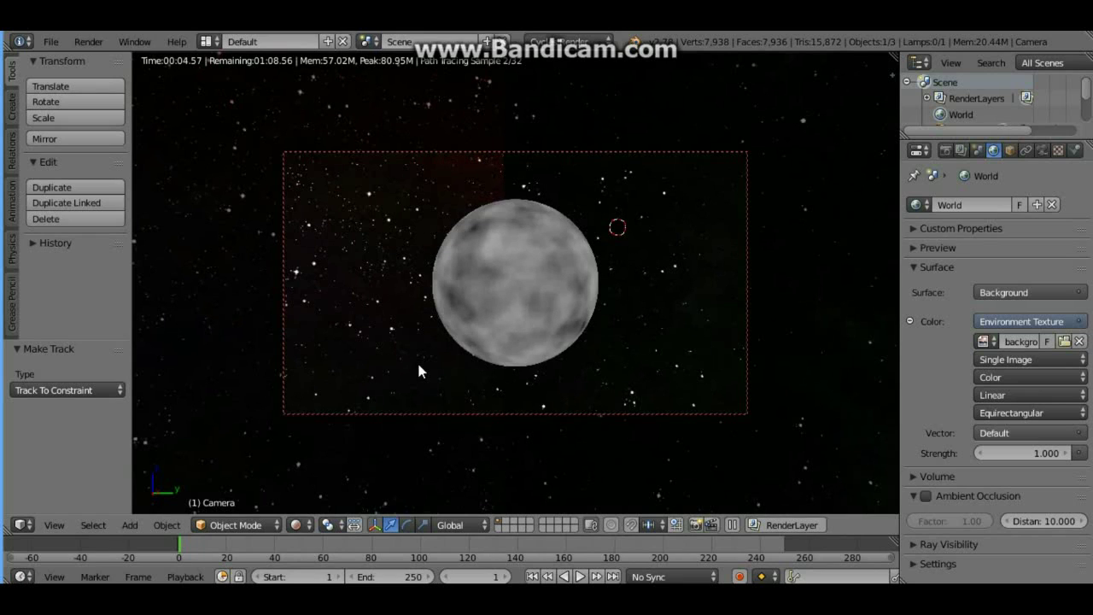
{"action": "left_click", "coordinate": [294, 525]}
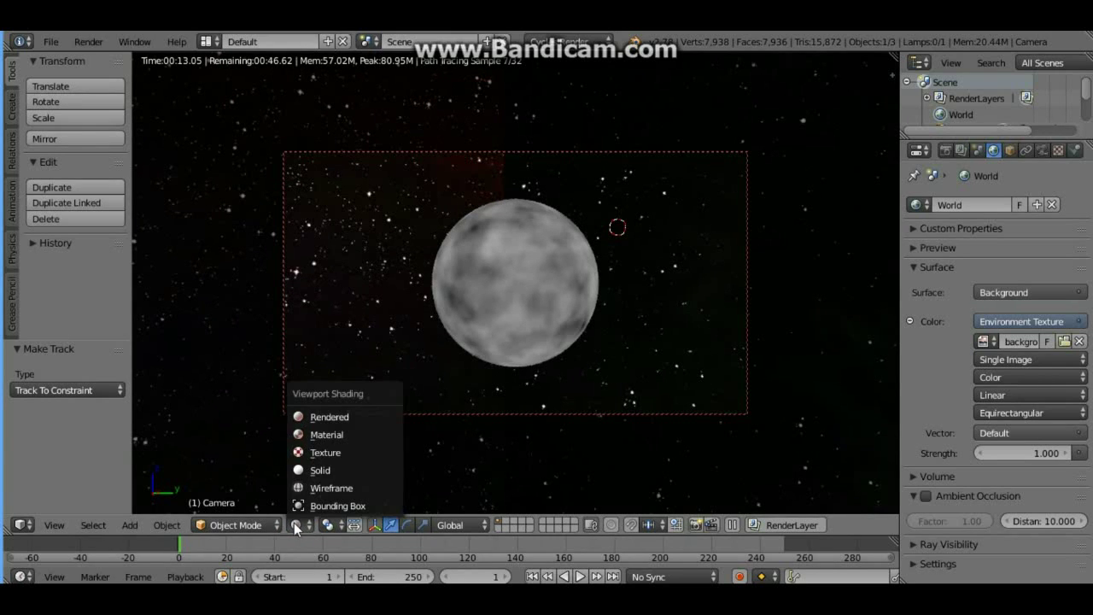
- Return to Solid shading, select the sphere and keyframe its rotation at frame 1
{"action": "left_click", "coordinate": [317, 470]}
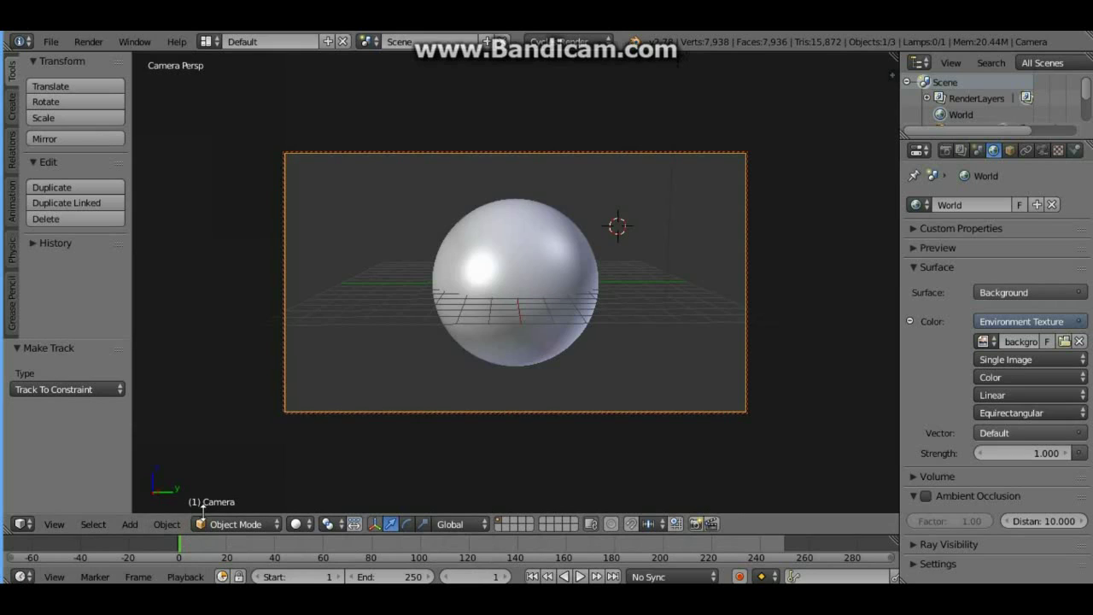
{"action": "left_click_drag", "start_coordinate": [203, 535], "coordinate": [180, 512]}
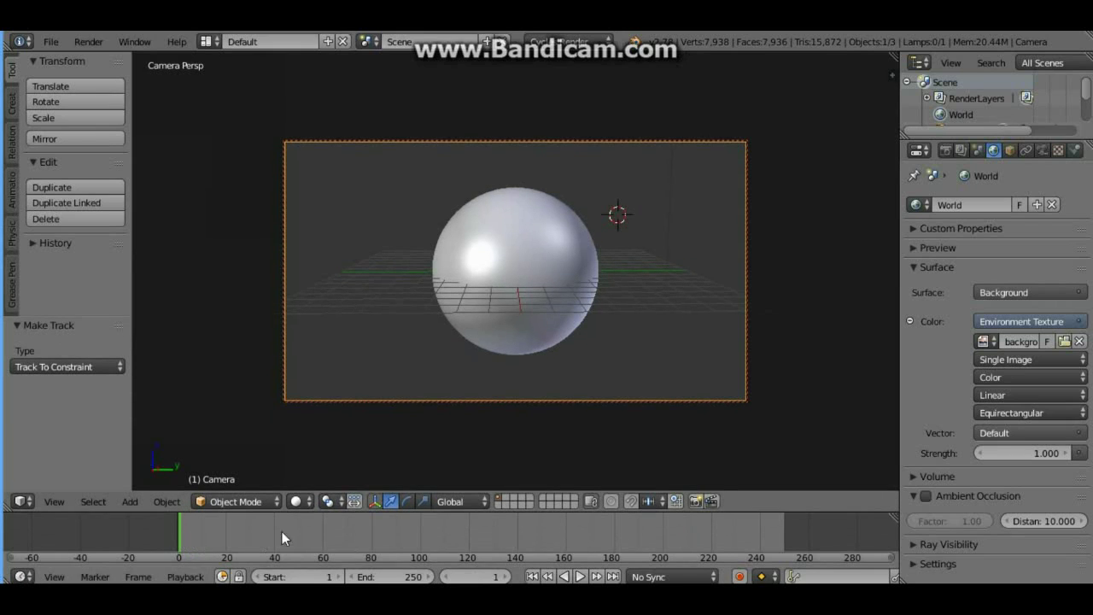
{"action": "right_click", "coordinate": [487, 266]}
{"action": "key", "text": "i"}
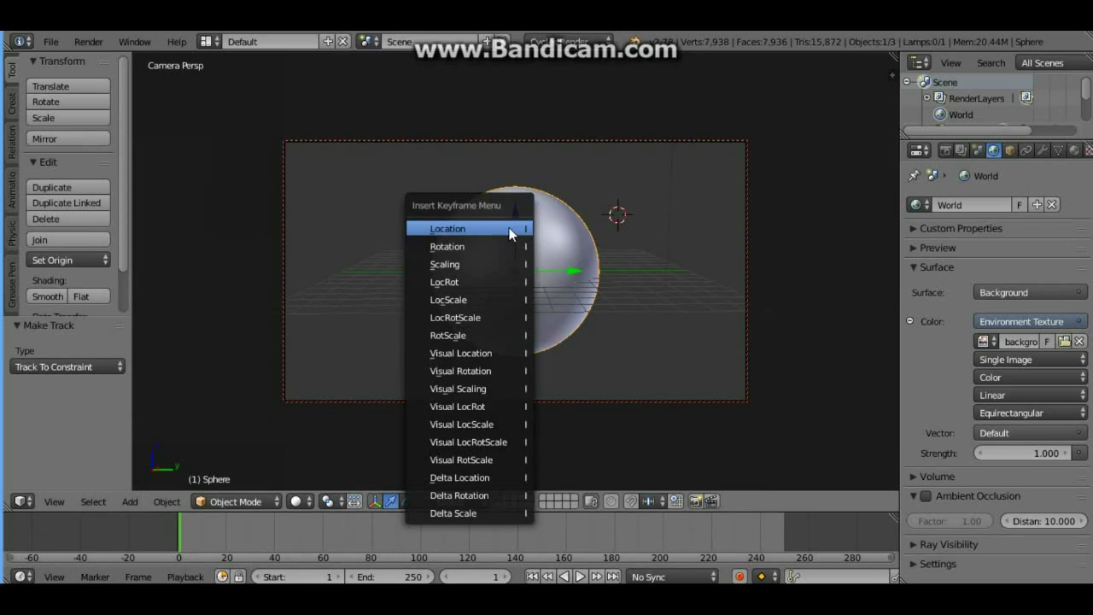
{"action": "left_click", "coordinate": [466, 247]}
- At frame 70, rotate the sphere 360° about Z and keyframe its rotation
{"action": "left_click", "coordinate": [469, 577]}
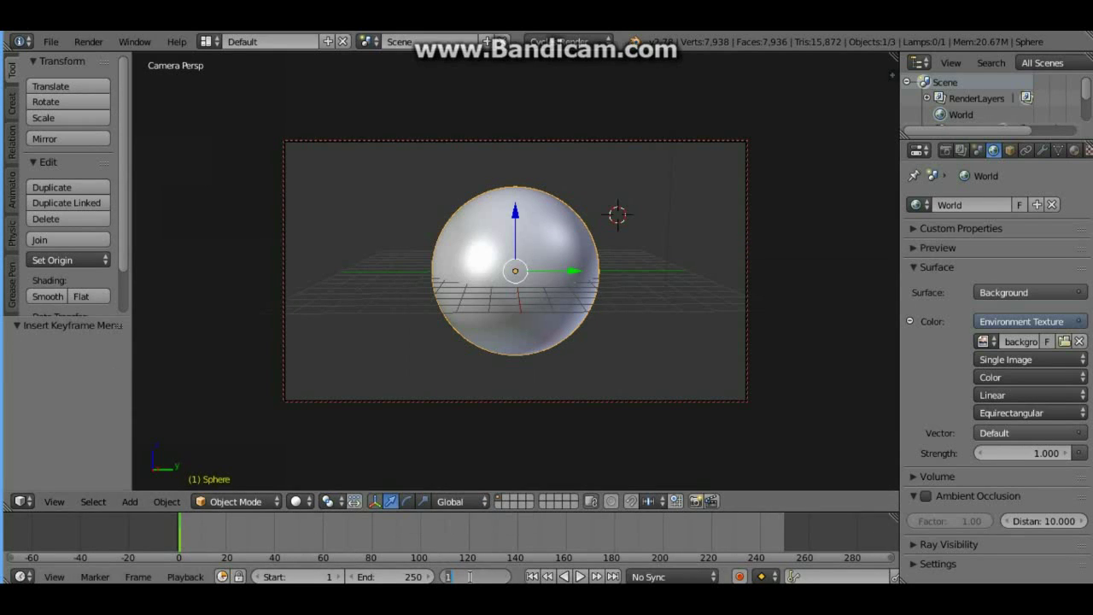
{"action": "type", "text": "70"}
{"action": "key", "text": "Return"}
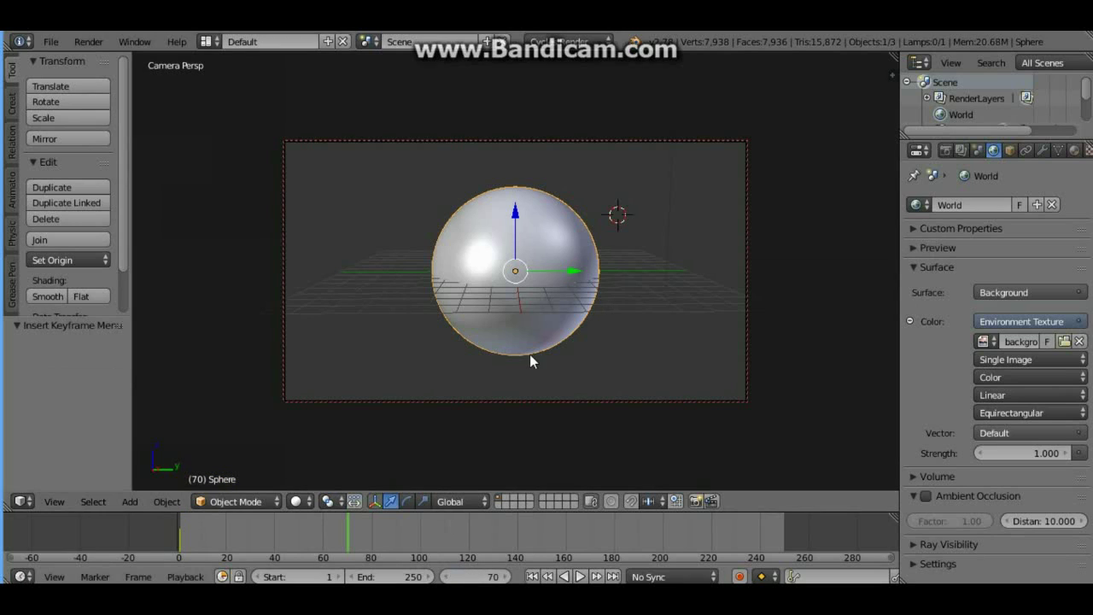
{"action": "key", "text": "r"}
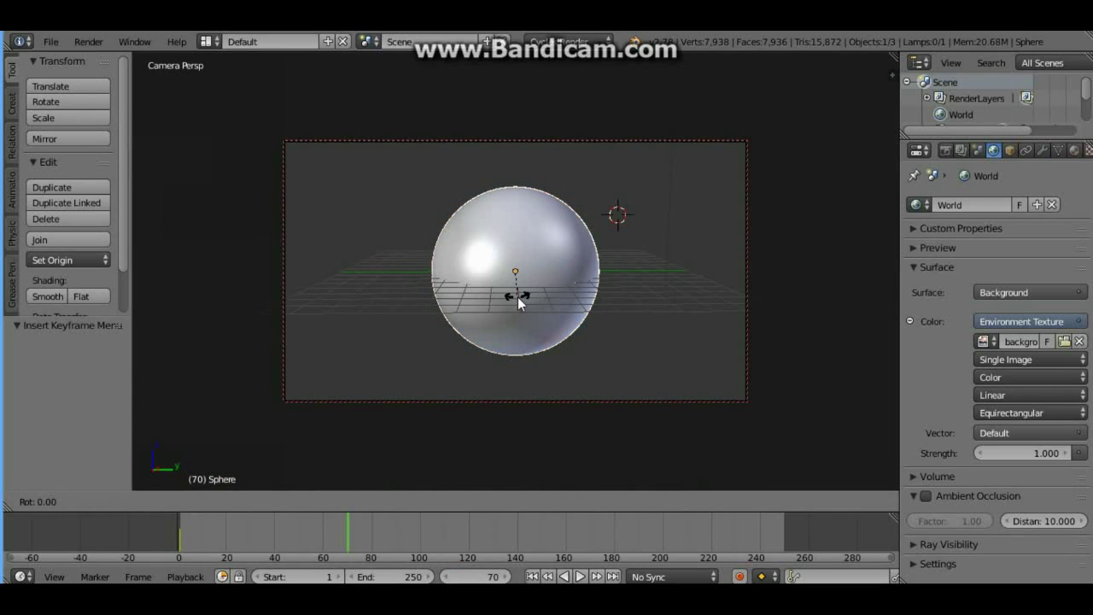
{"action": "type", "text": "z"}
{"action": "type", "text": "3"}
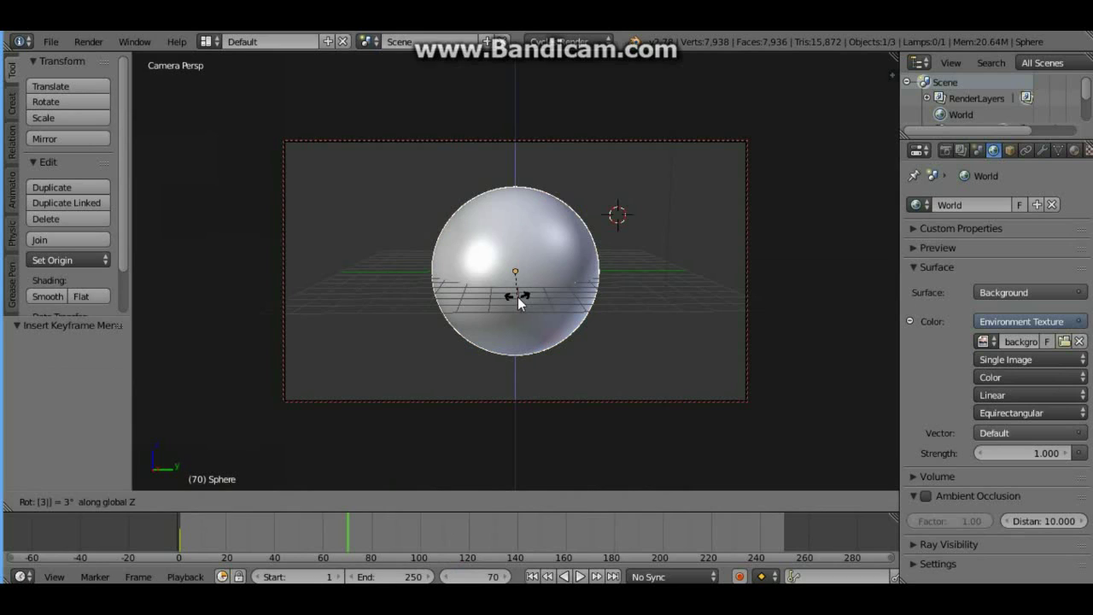
{"action": "type", "text": "60"}
{"action": "key", "text": "Return"}
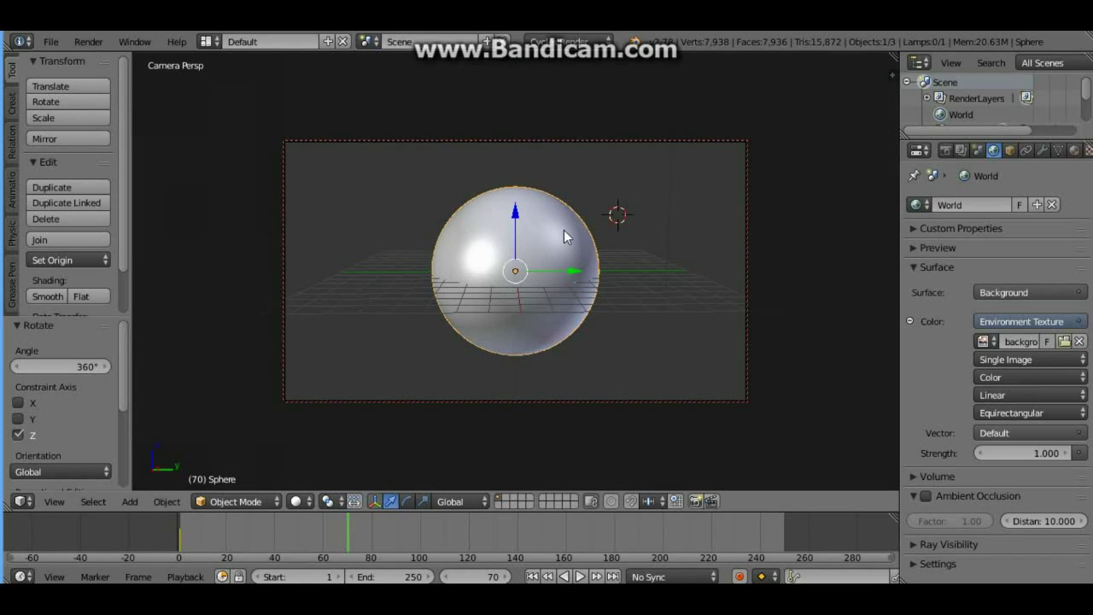
{"action": "key", "text": "i"}
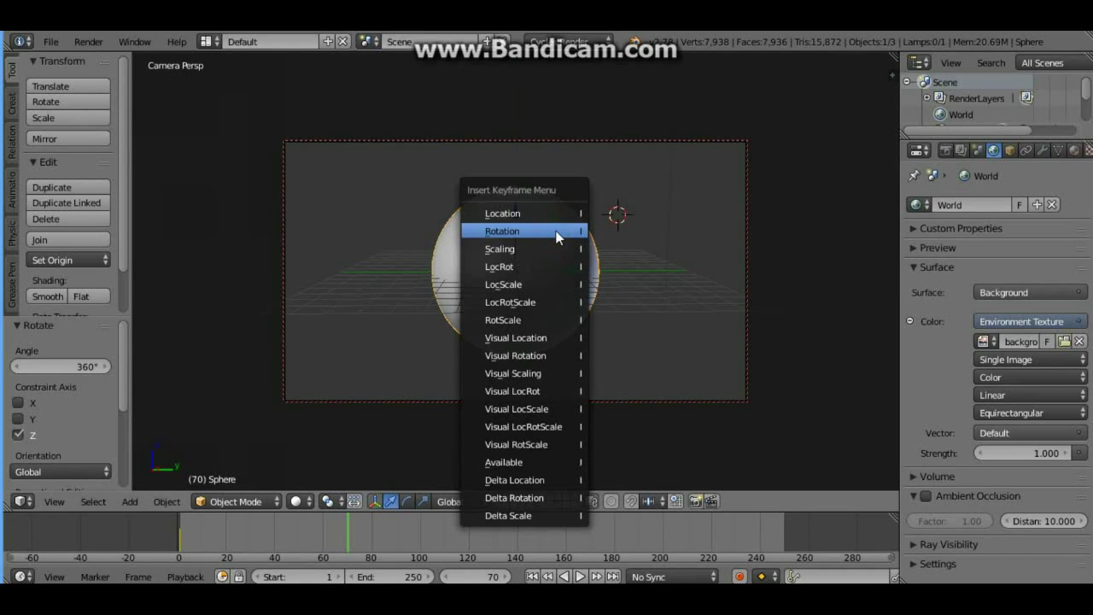
{"action": "left_click", "coordinate": [555, 231]}
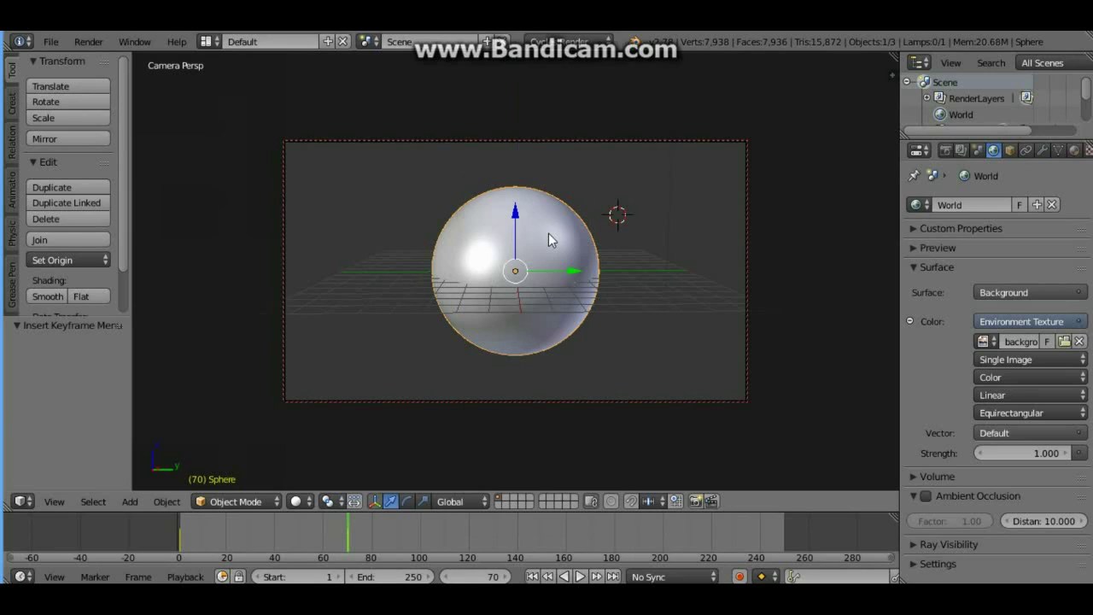